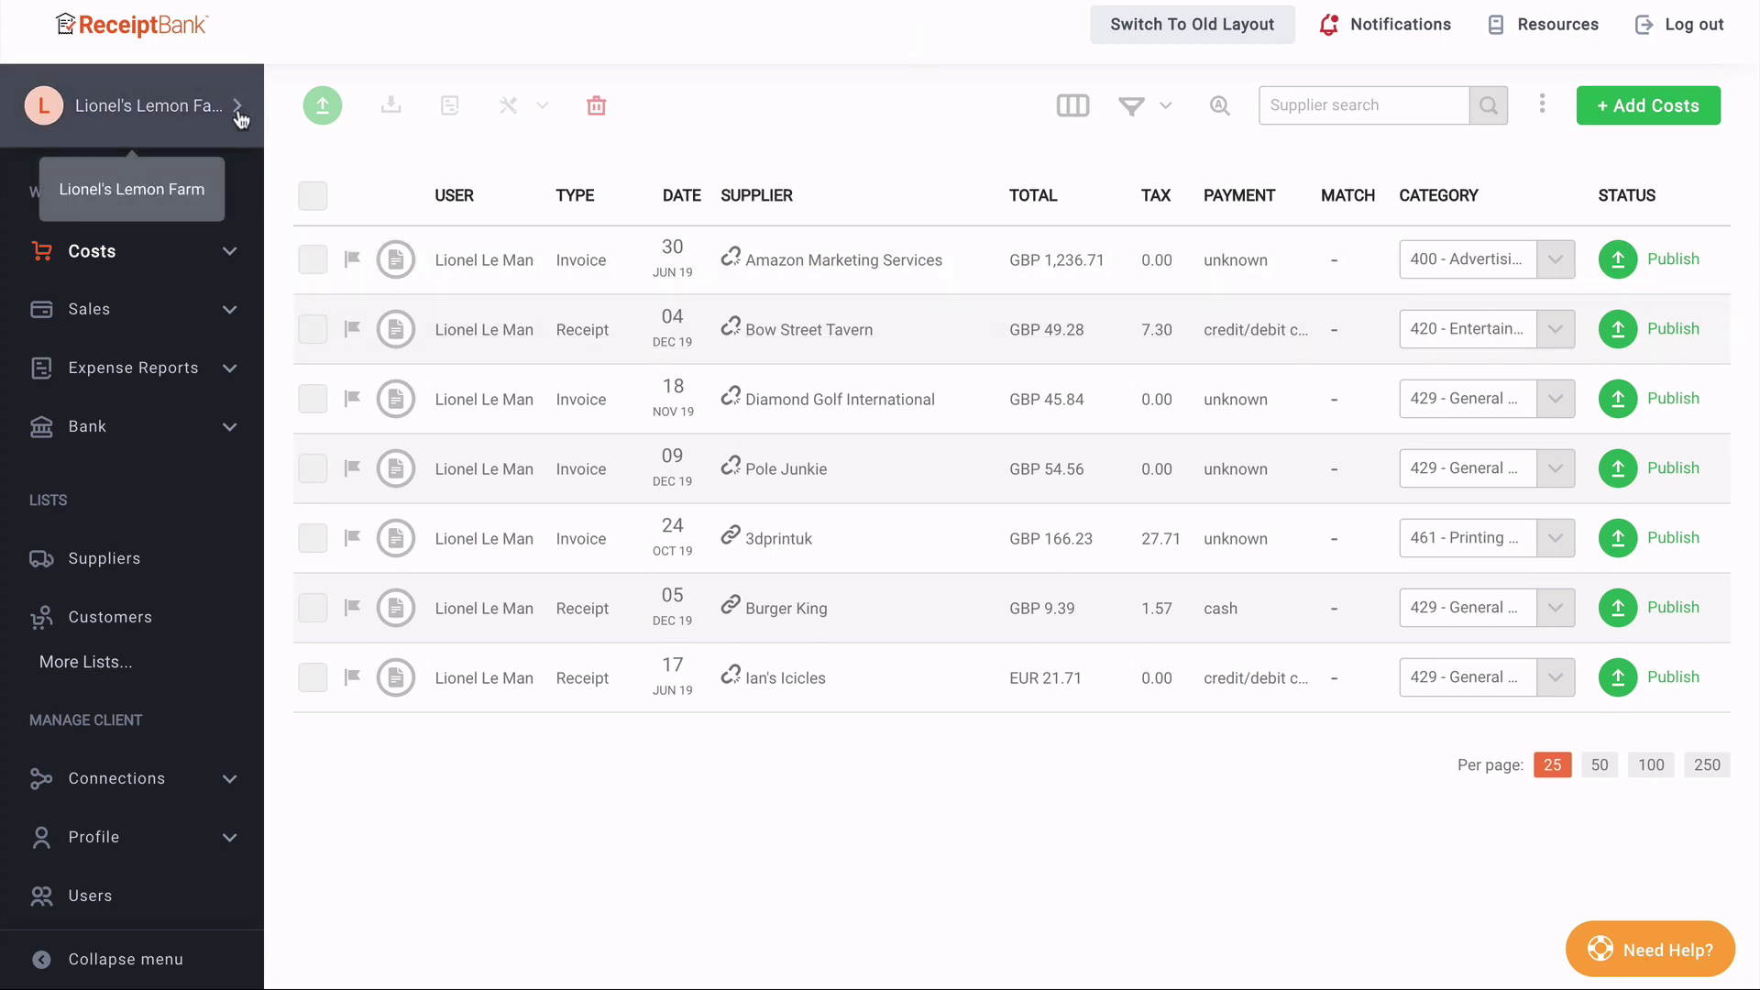
Open the account switcher from the client name at the top of the sidebar.
left_click(237, 106)
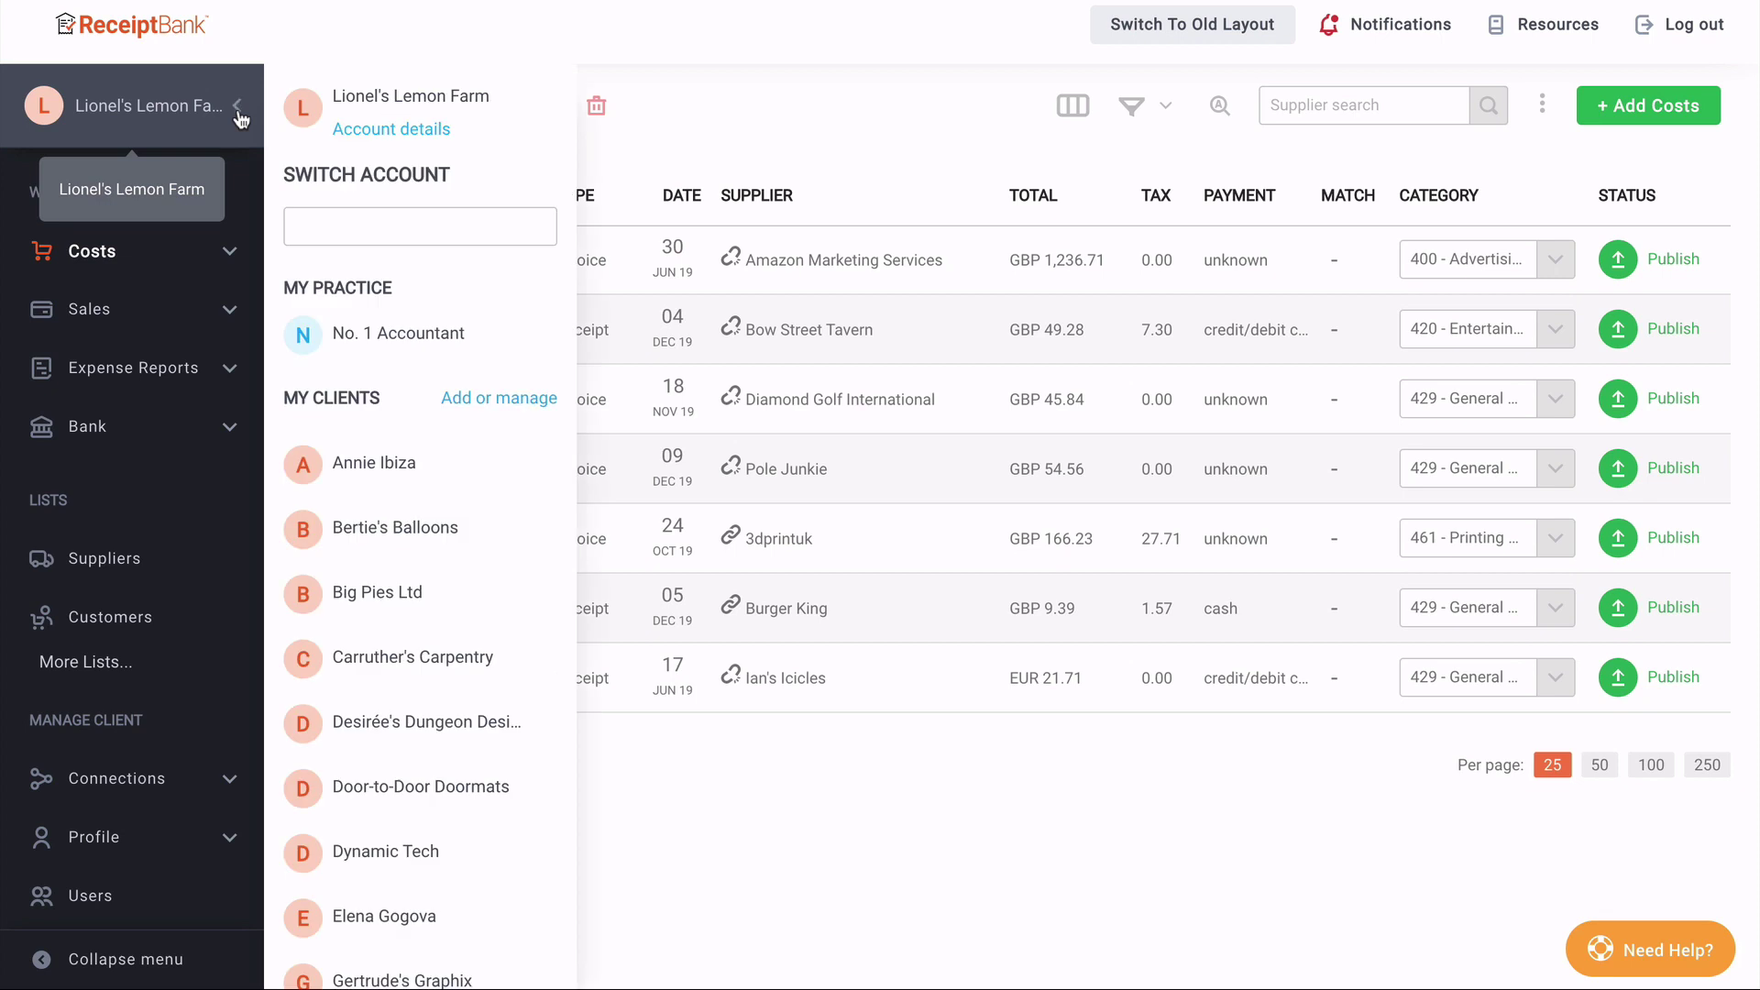
Switch to No. 1 Accountant, show the Practice View dashboard, then collapse the Dashboard options.
left_click(387, 336)
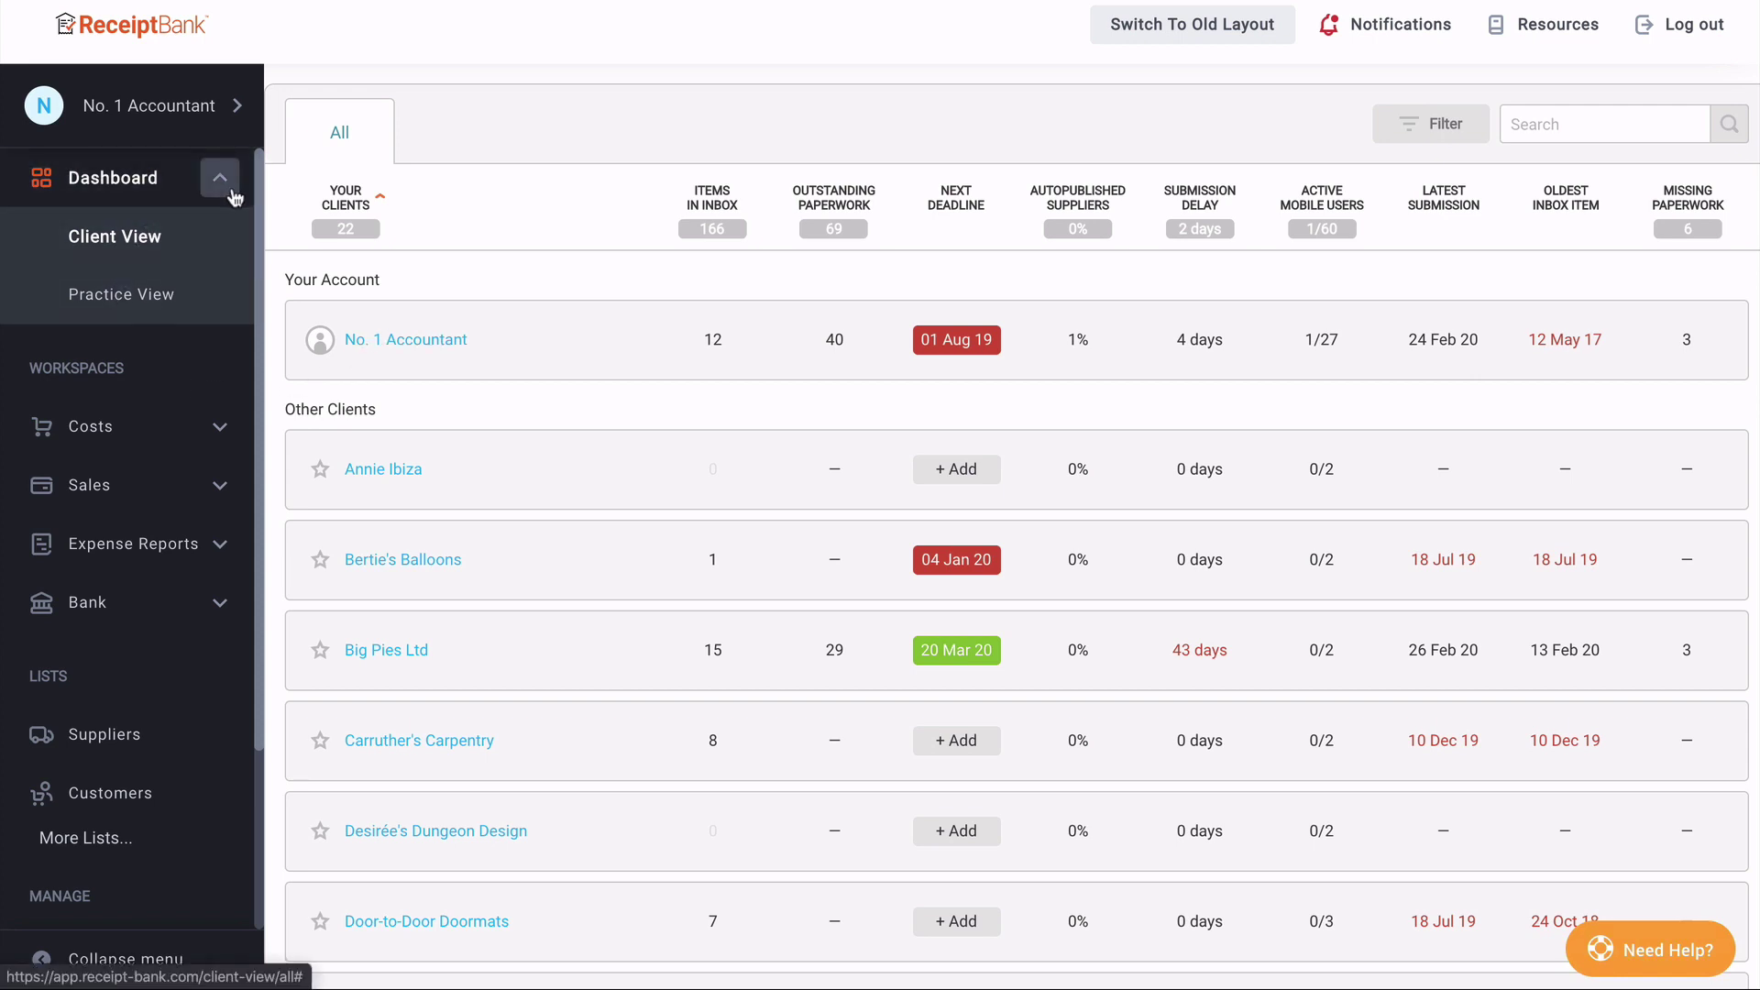
left_click(231, 302)
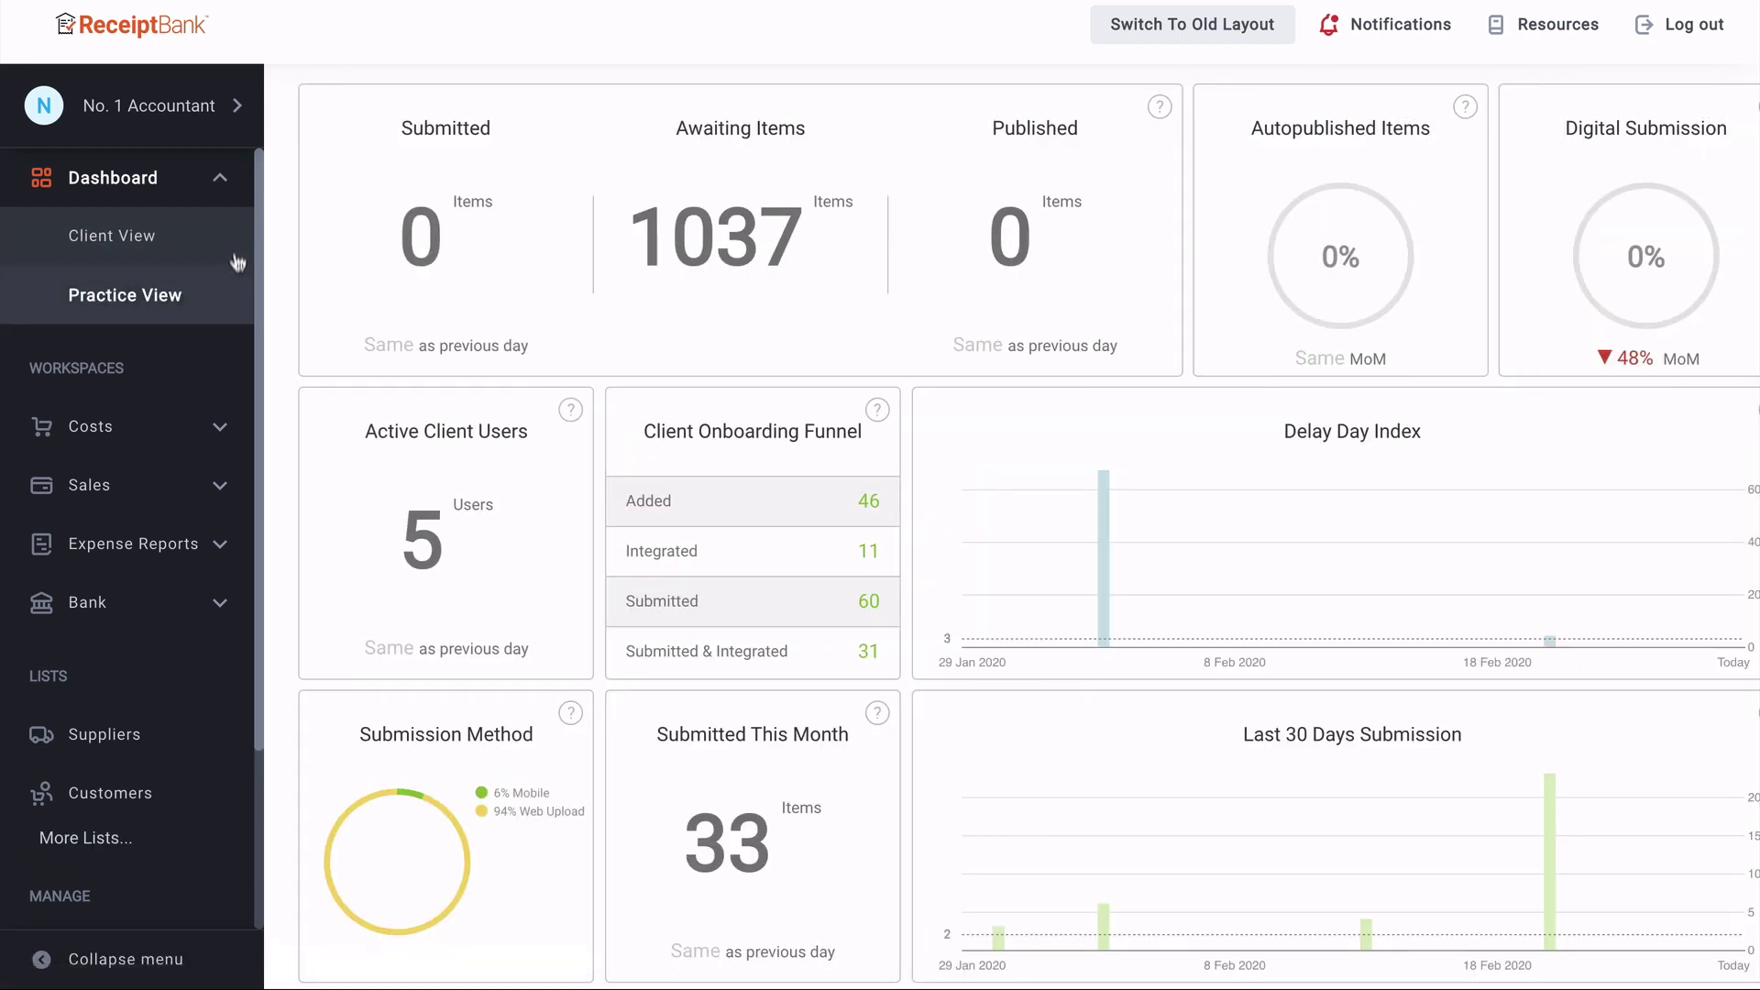
left_click(220, 179)
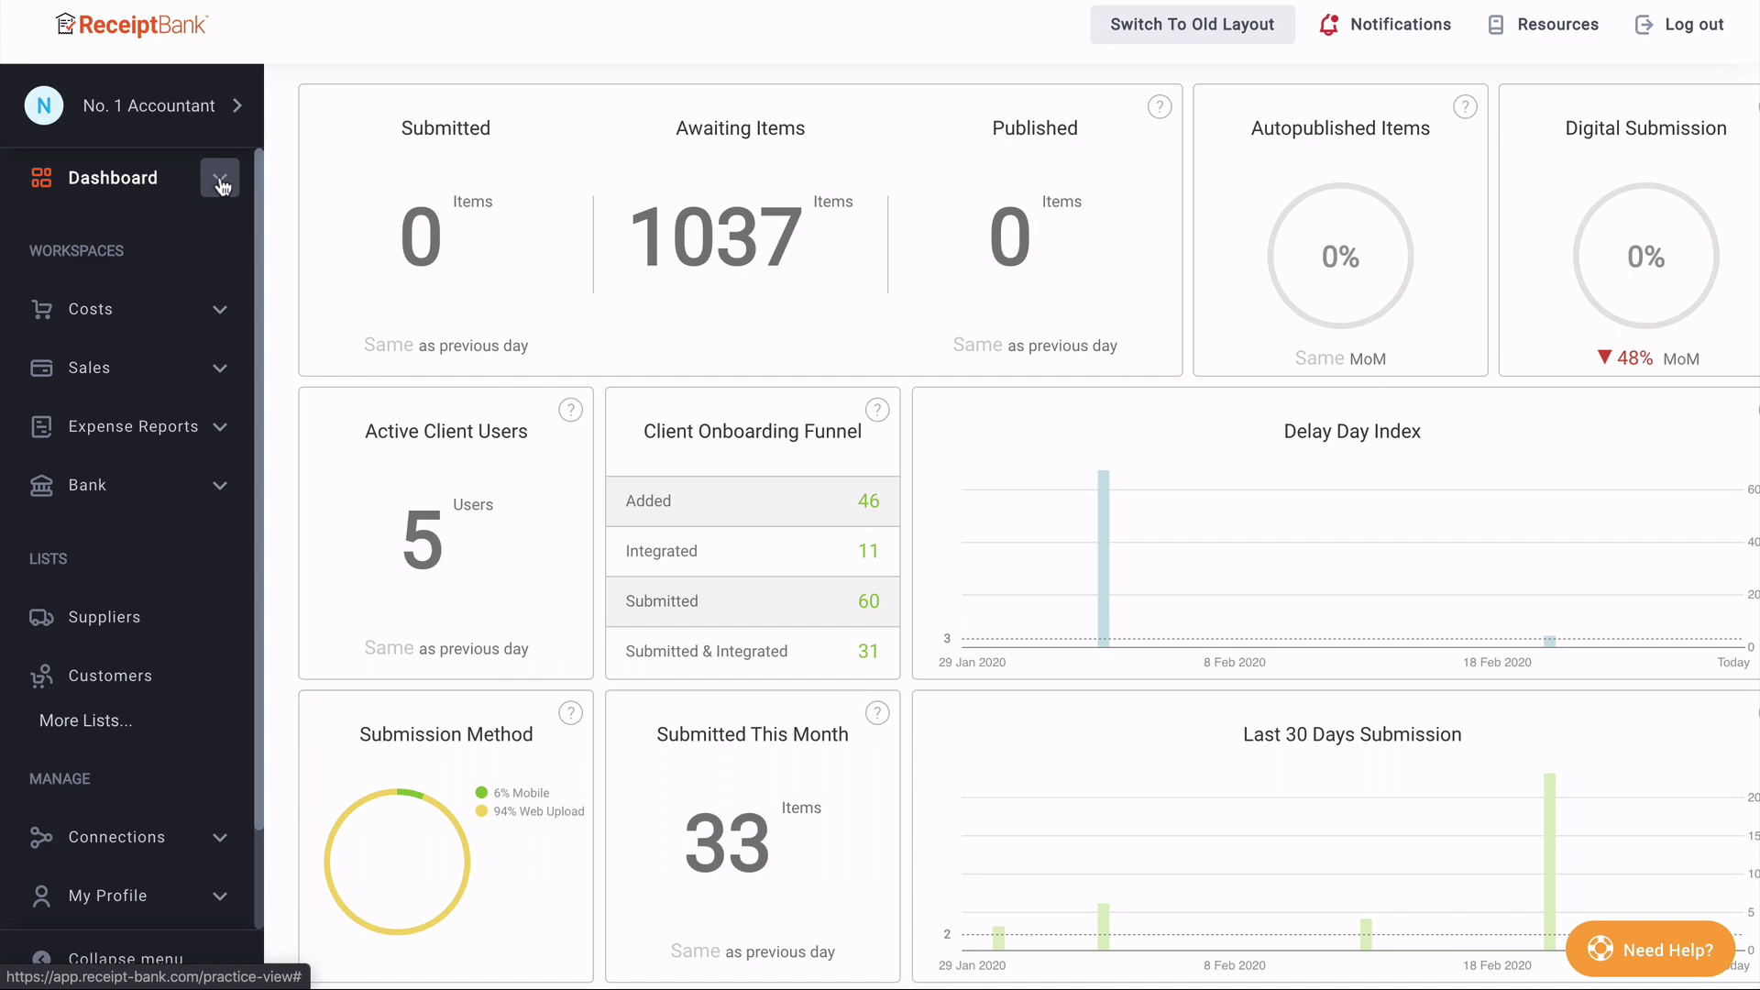
scroll(220, 184, "down", 2)
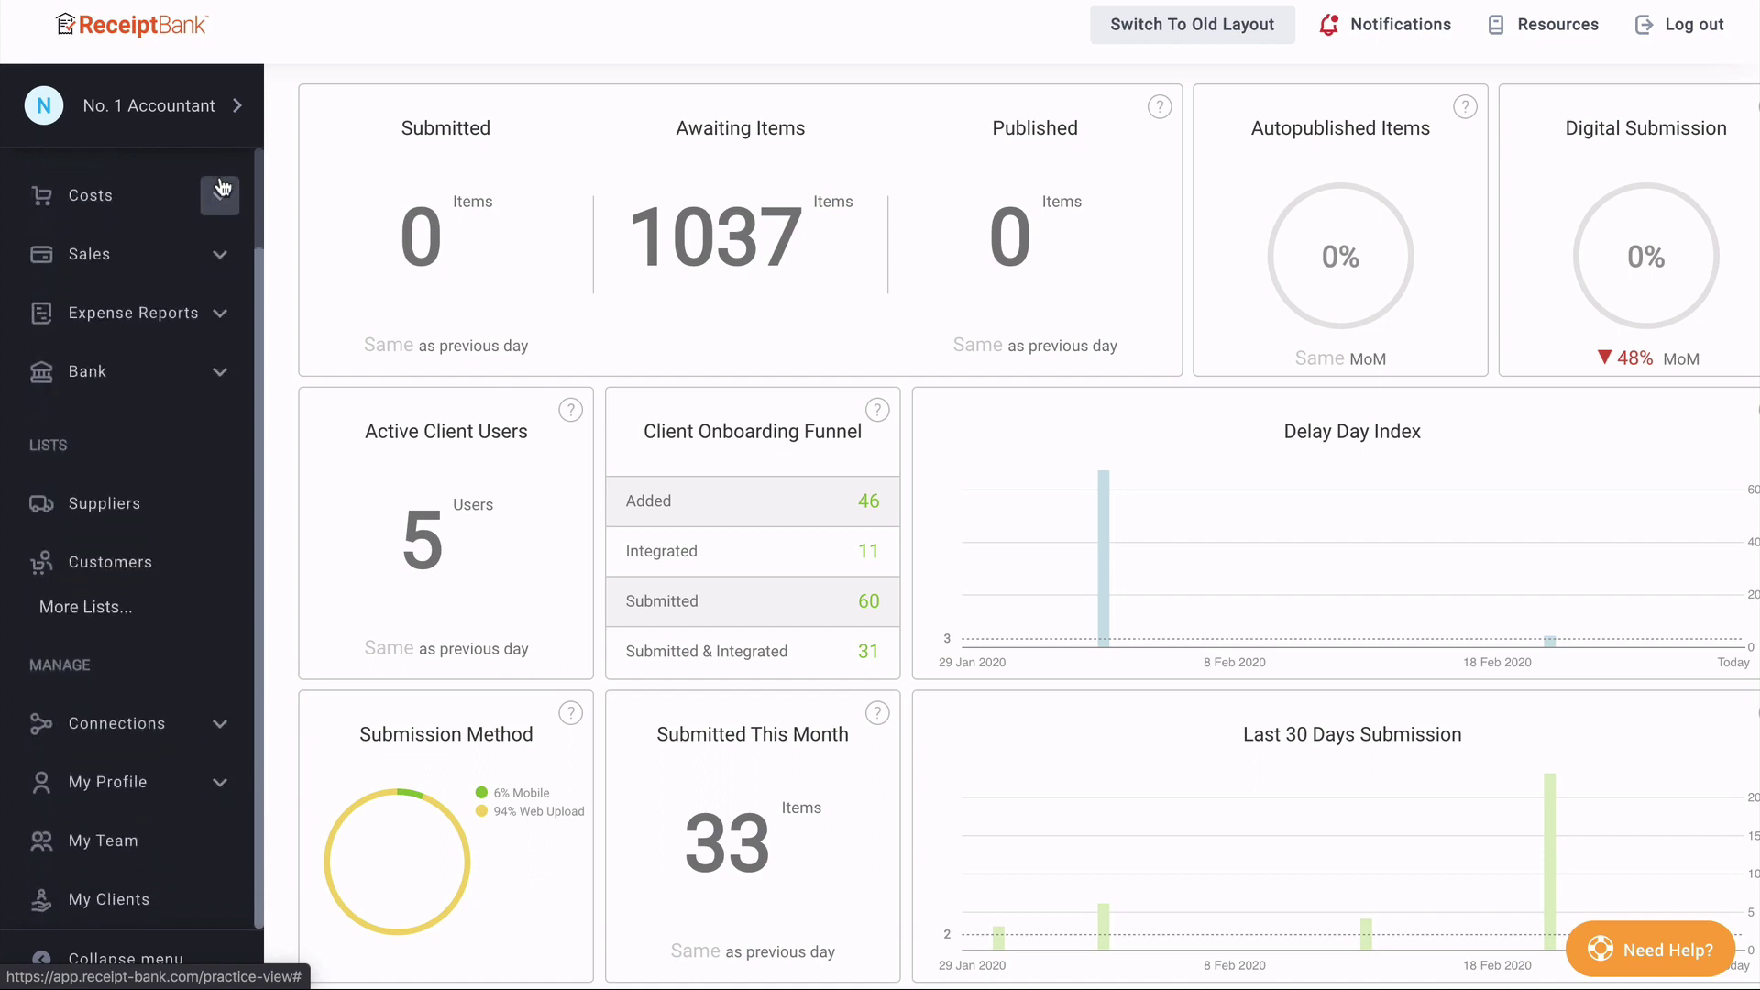
Go to My Clients, then reopen the account switcher and scroll through its accounts.
left_click(177, 903)
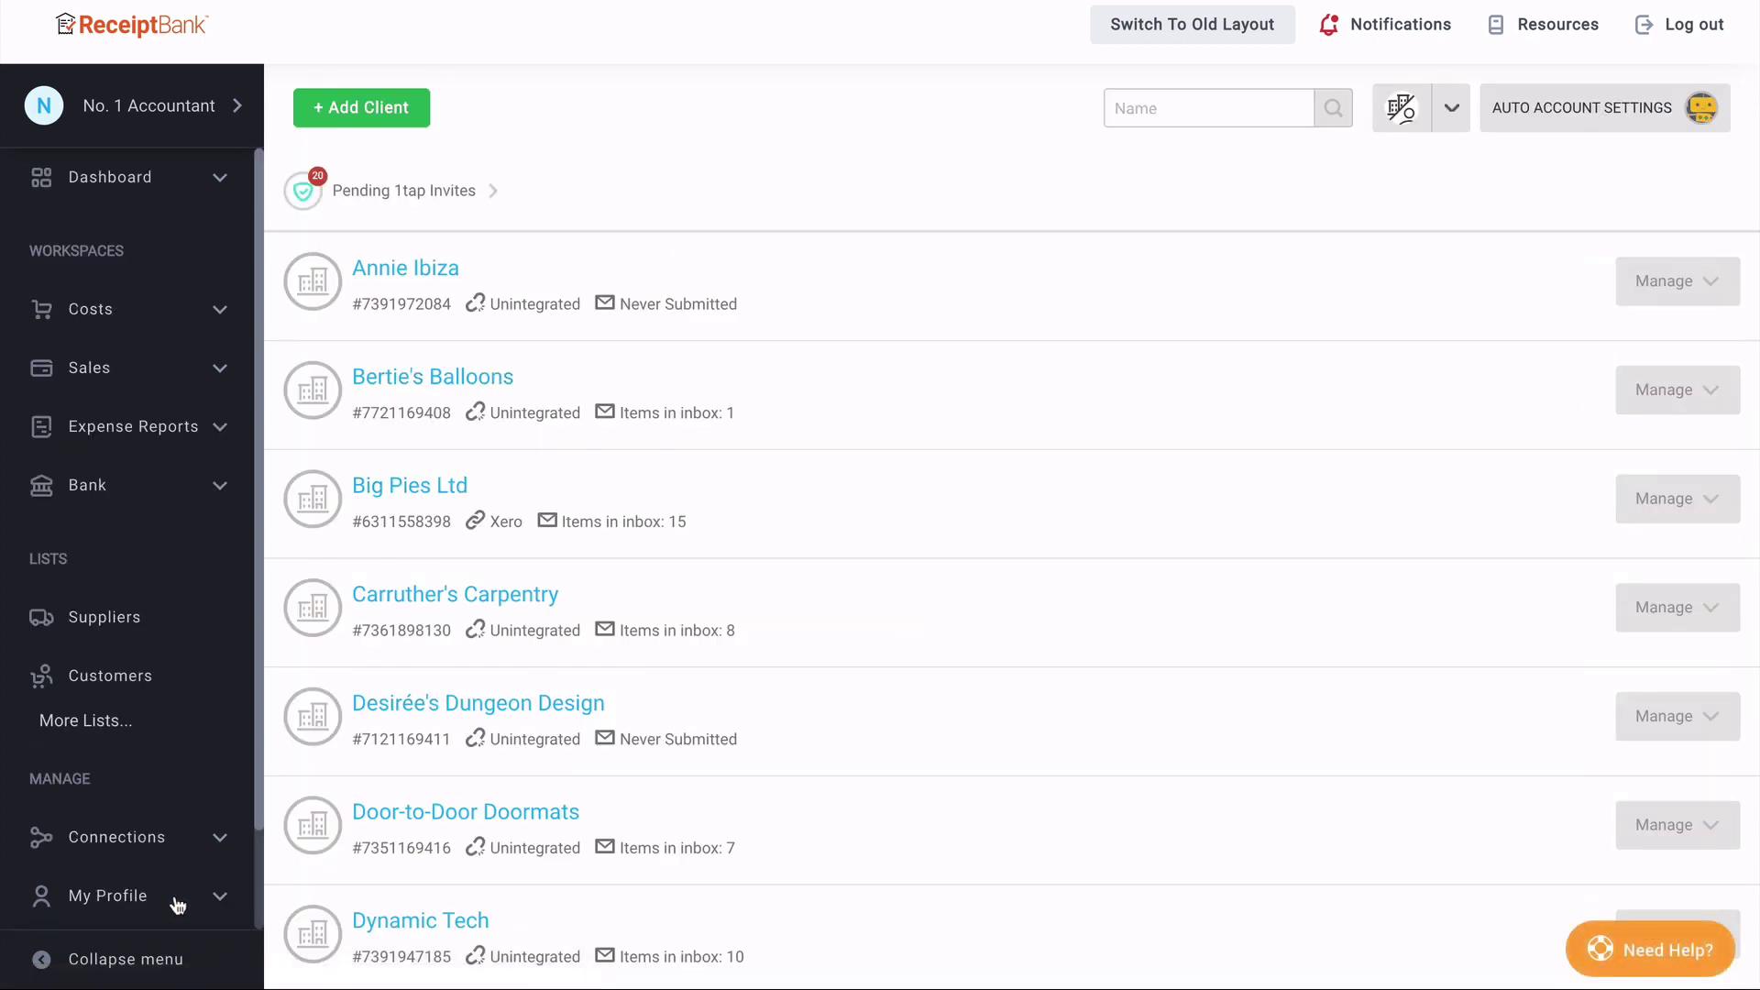
left_click(224, 116)
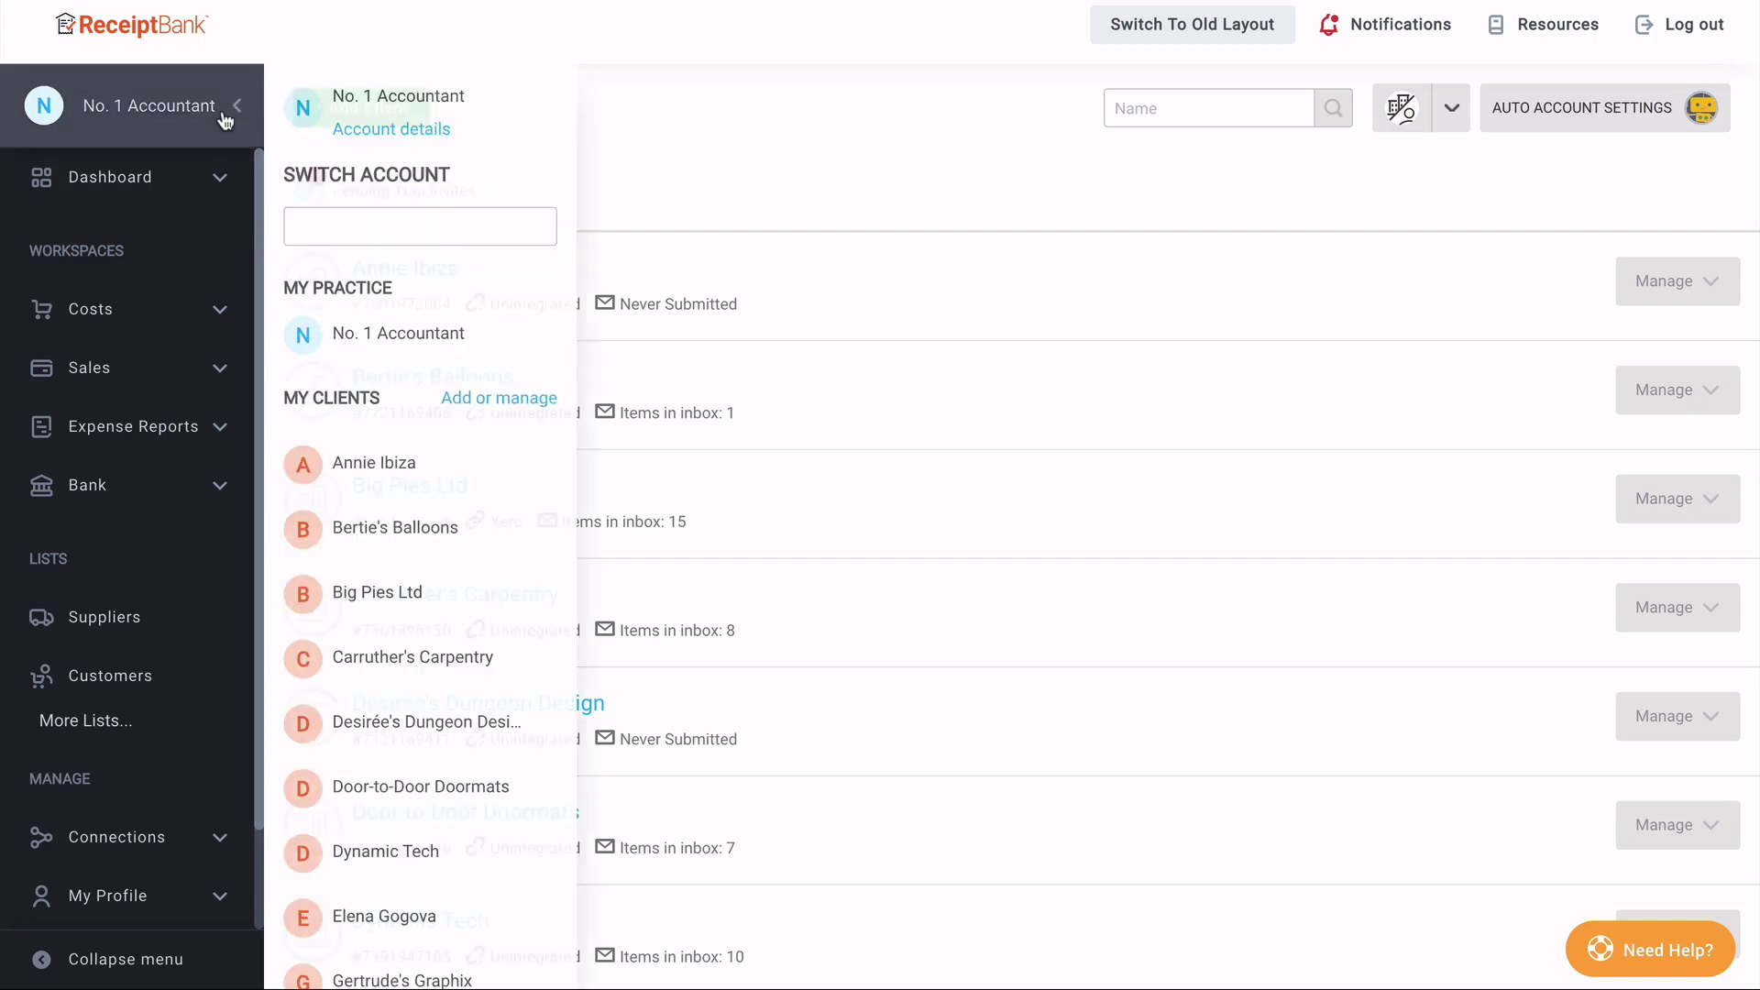
scroll(446, 619, "down", 5)
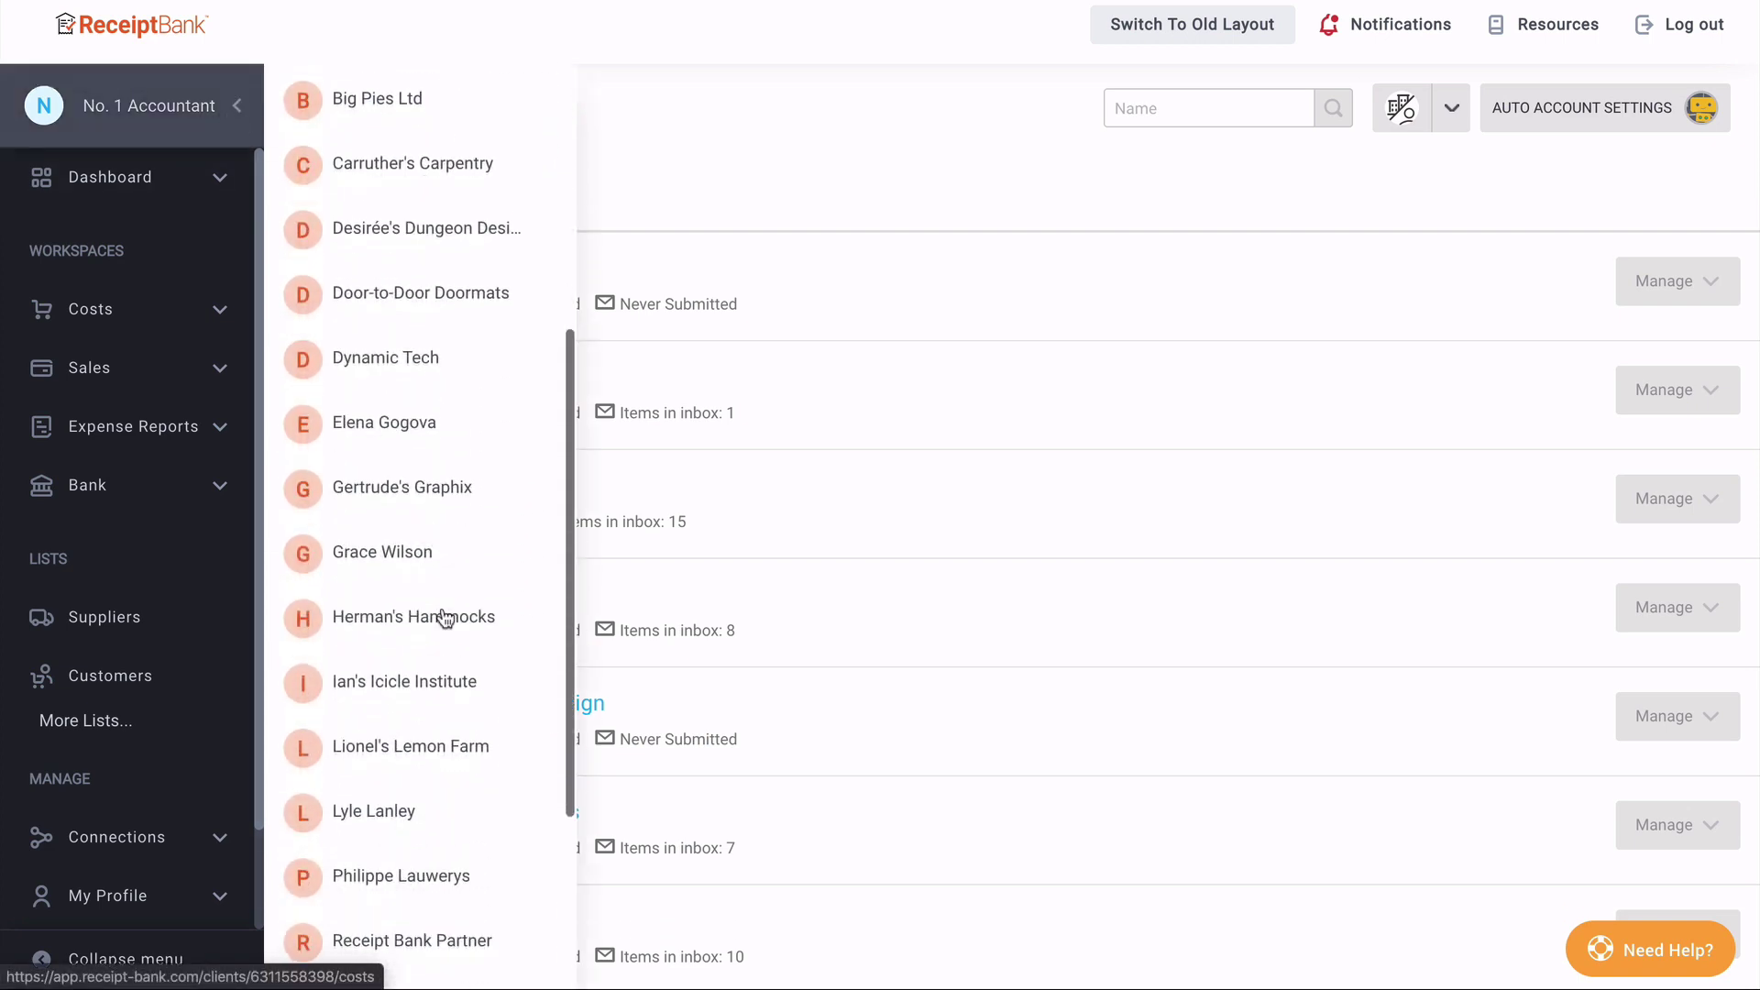
Switch to Lionel's Lemon Farm and briefly expand then collapse the Sales, Expense Reports and Bank sections.
left_click(448, 750)
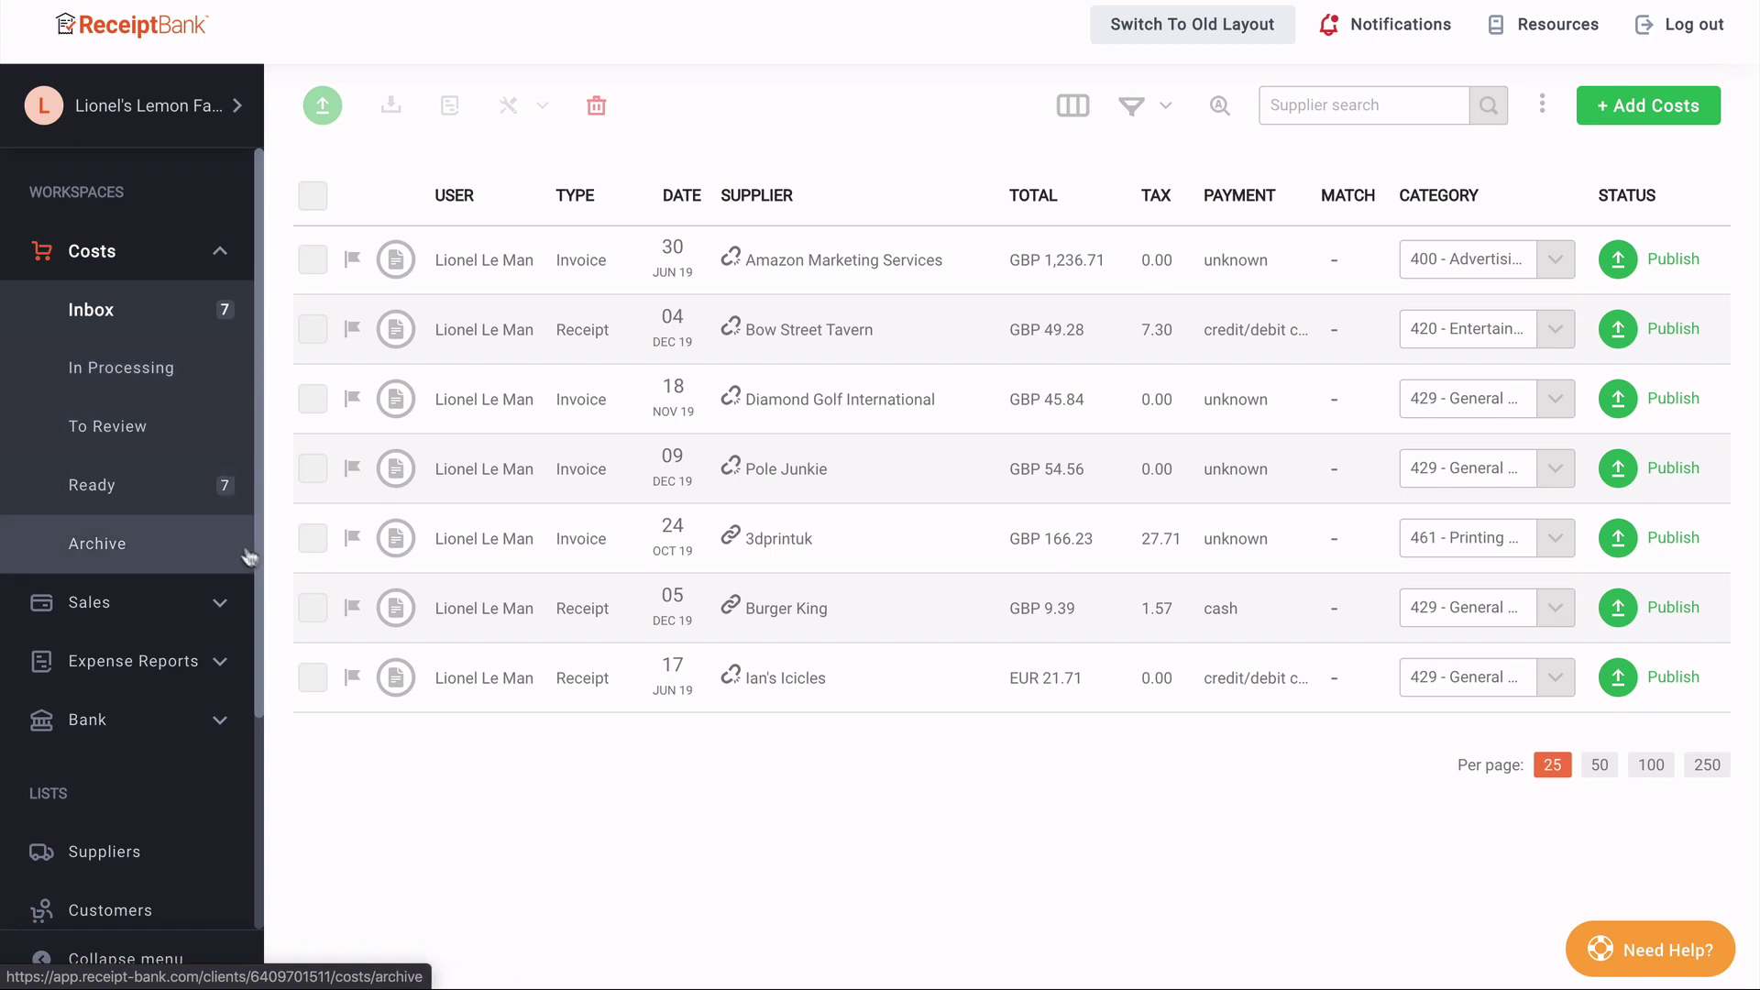
left_click(226, 605)
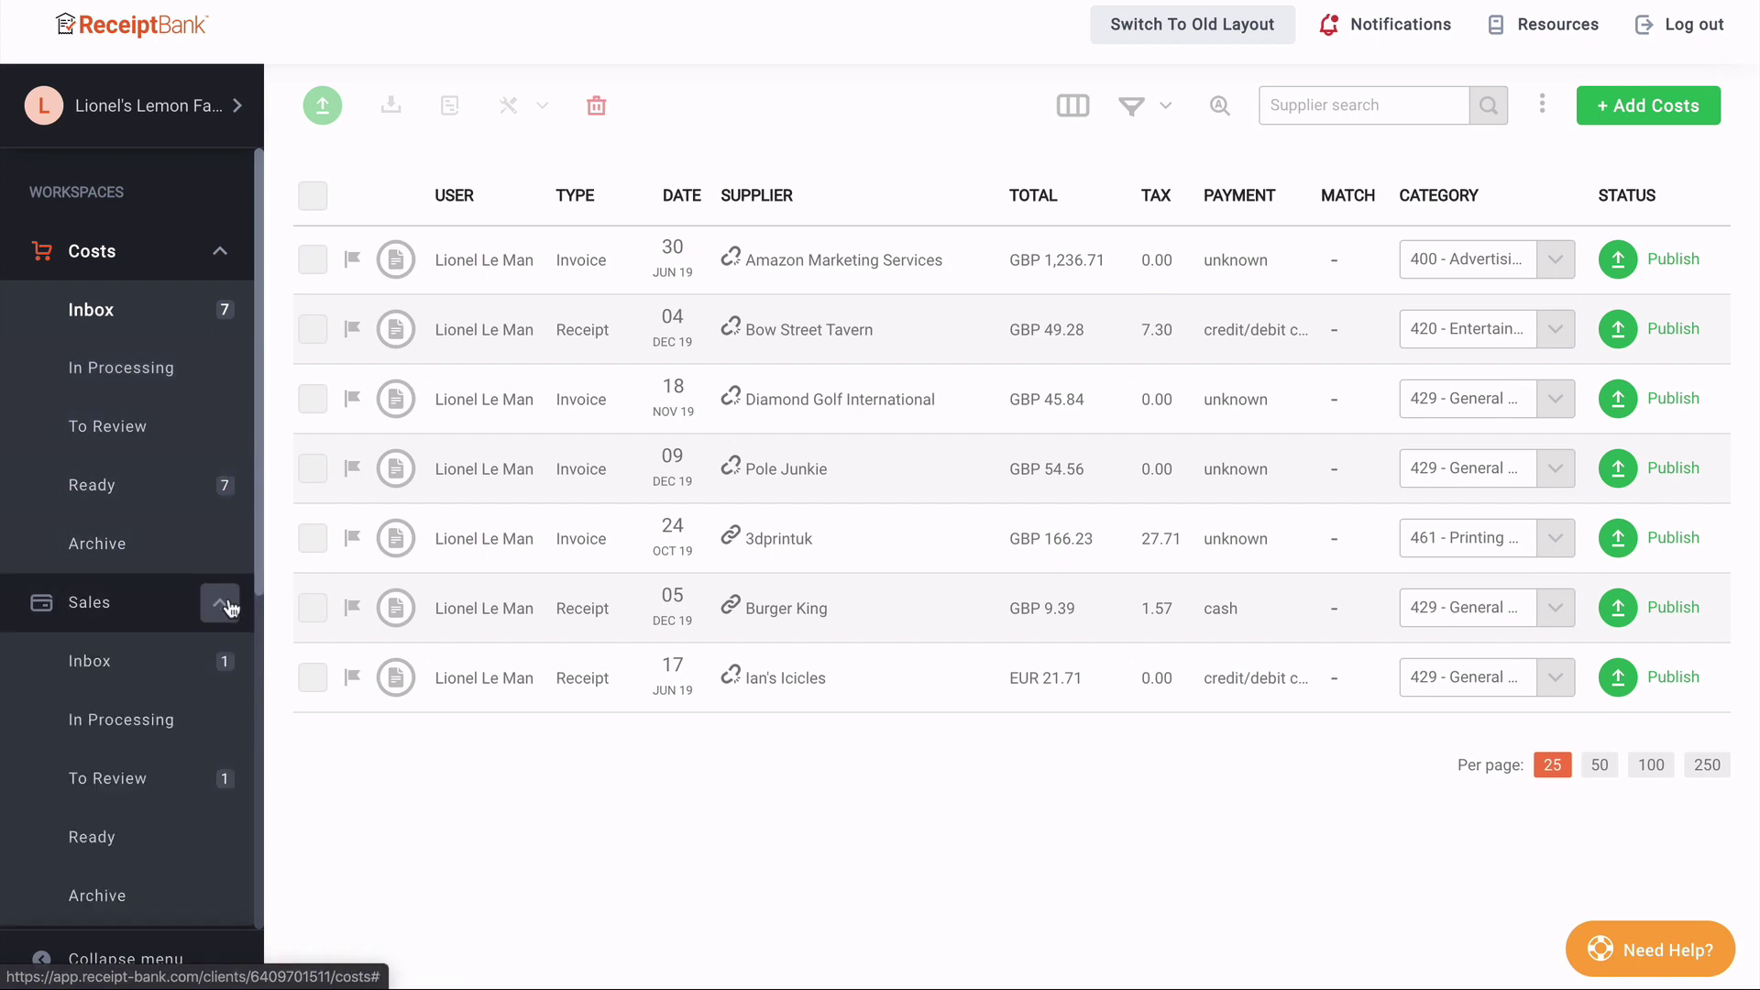
left_click(228, 605)
left_click(226, 668)
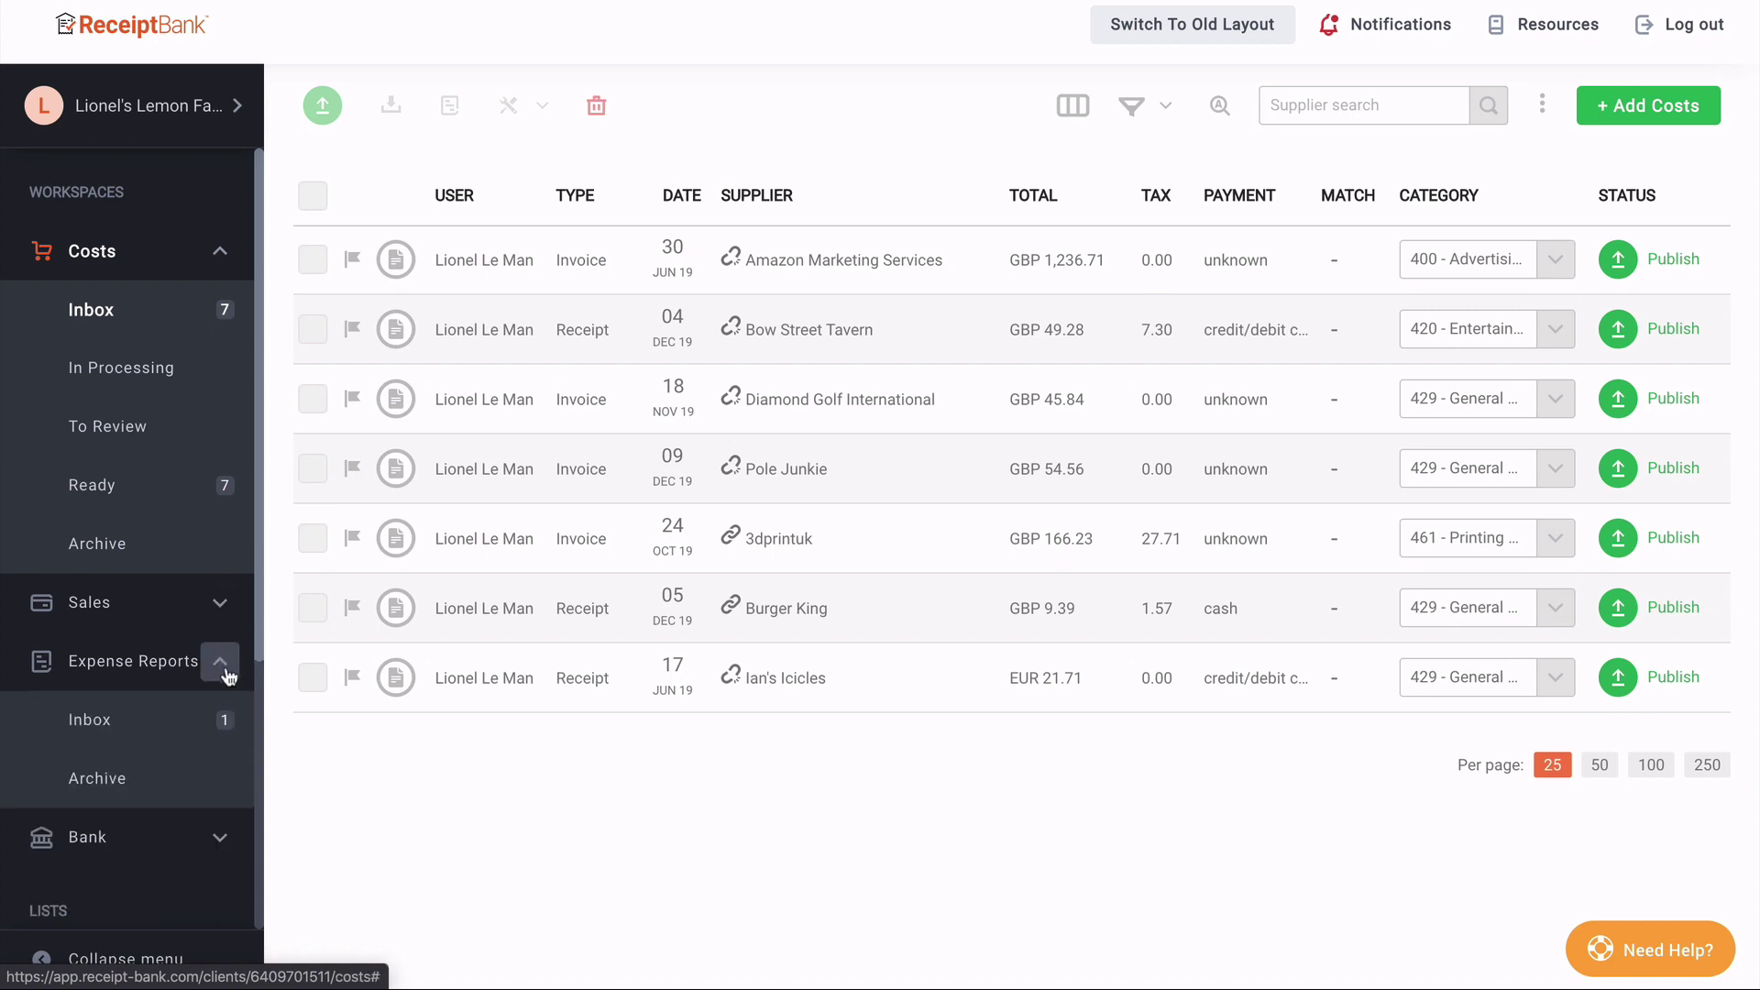
left_click(226, 672)
left_click(221, 720)
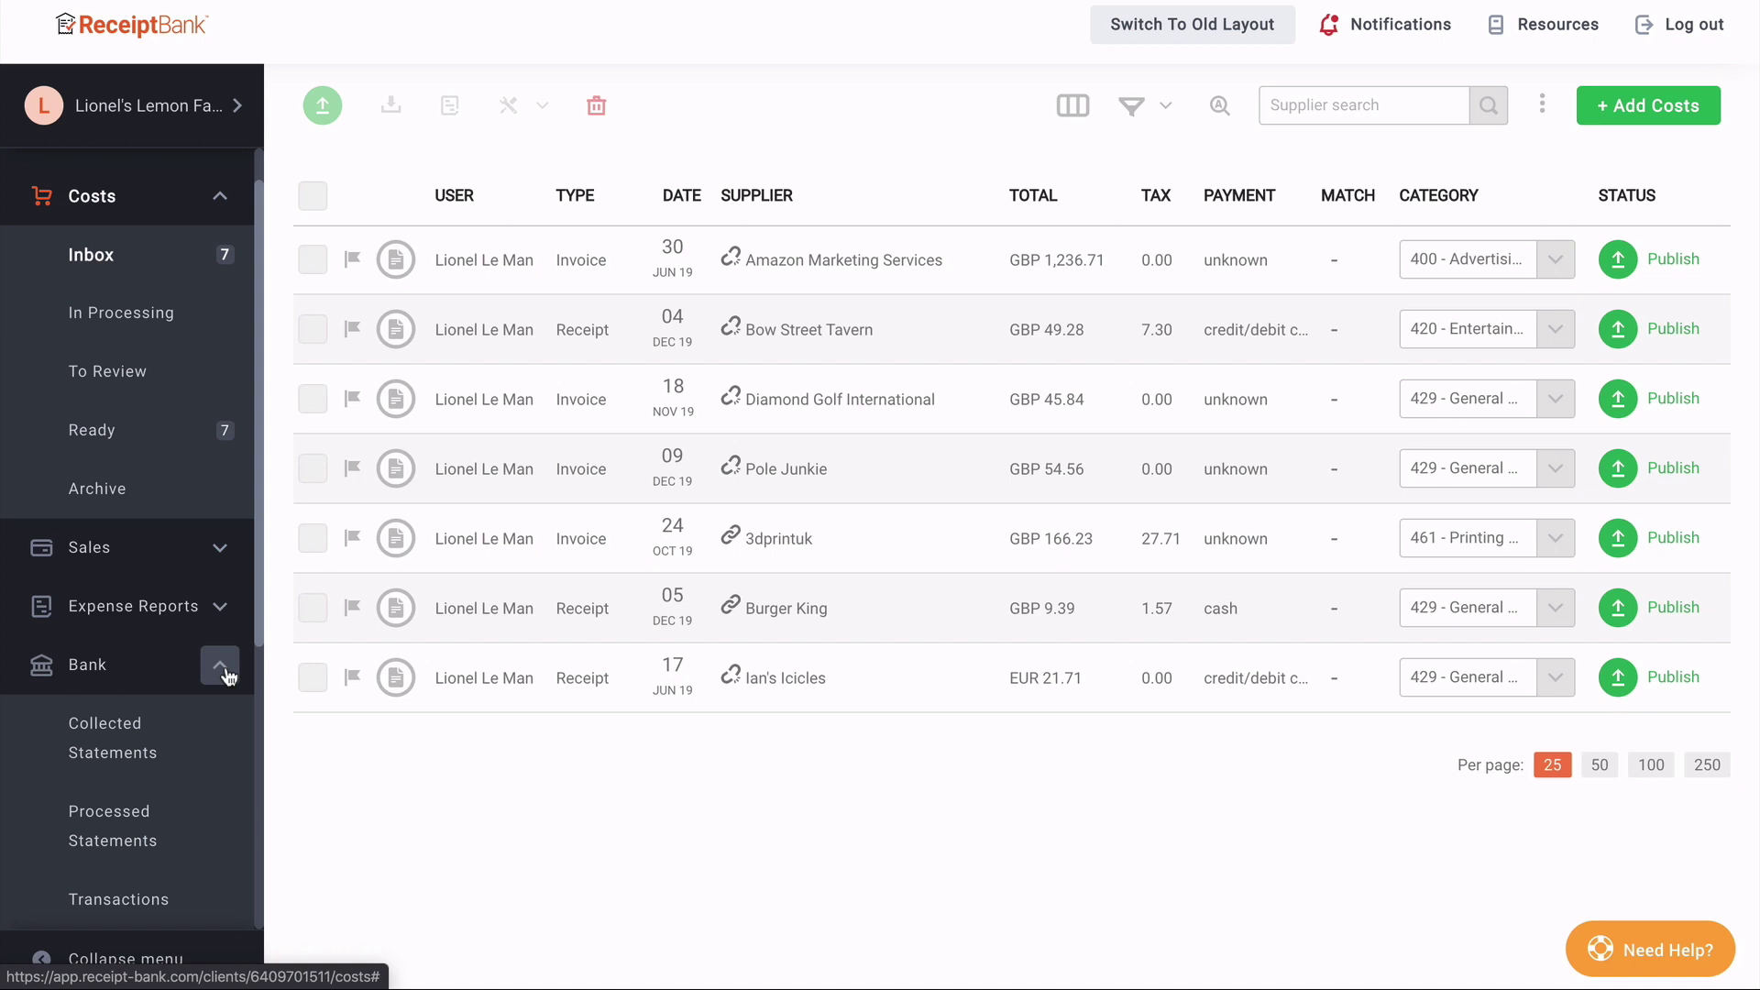
left_click(228, 674)
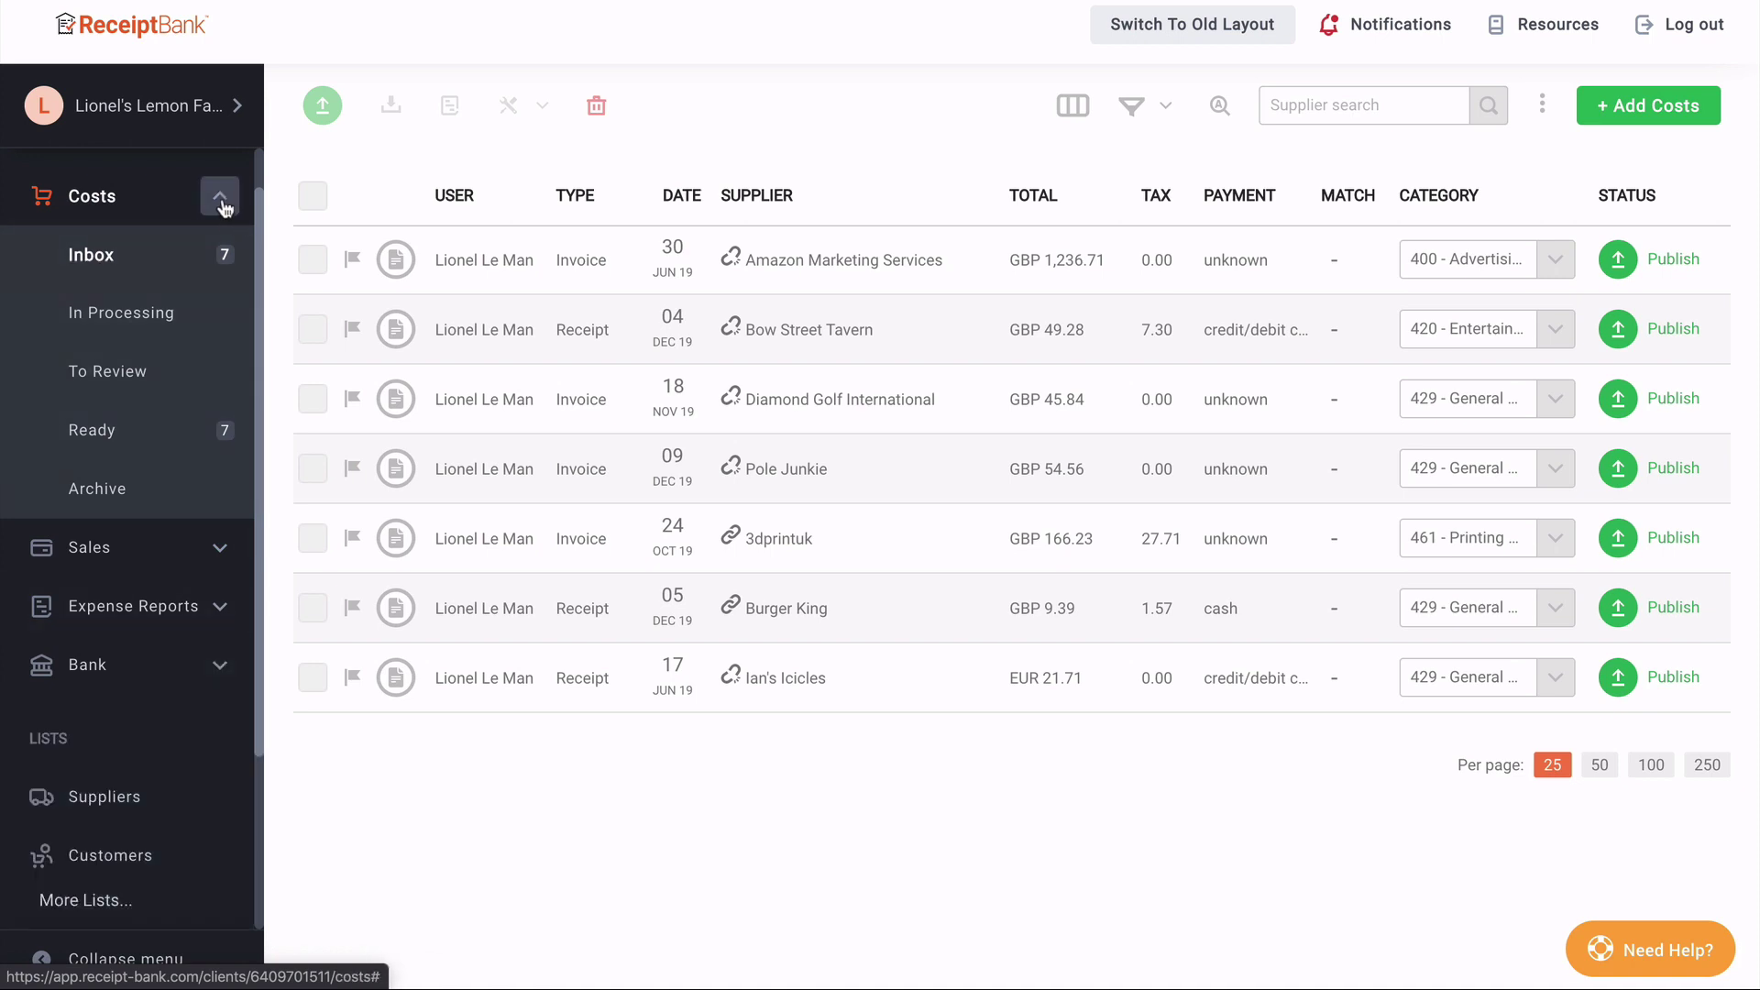
left_click(95, 556)
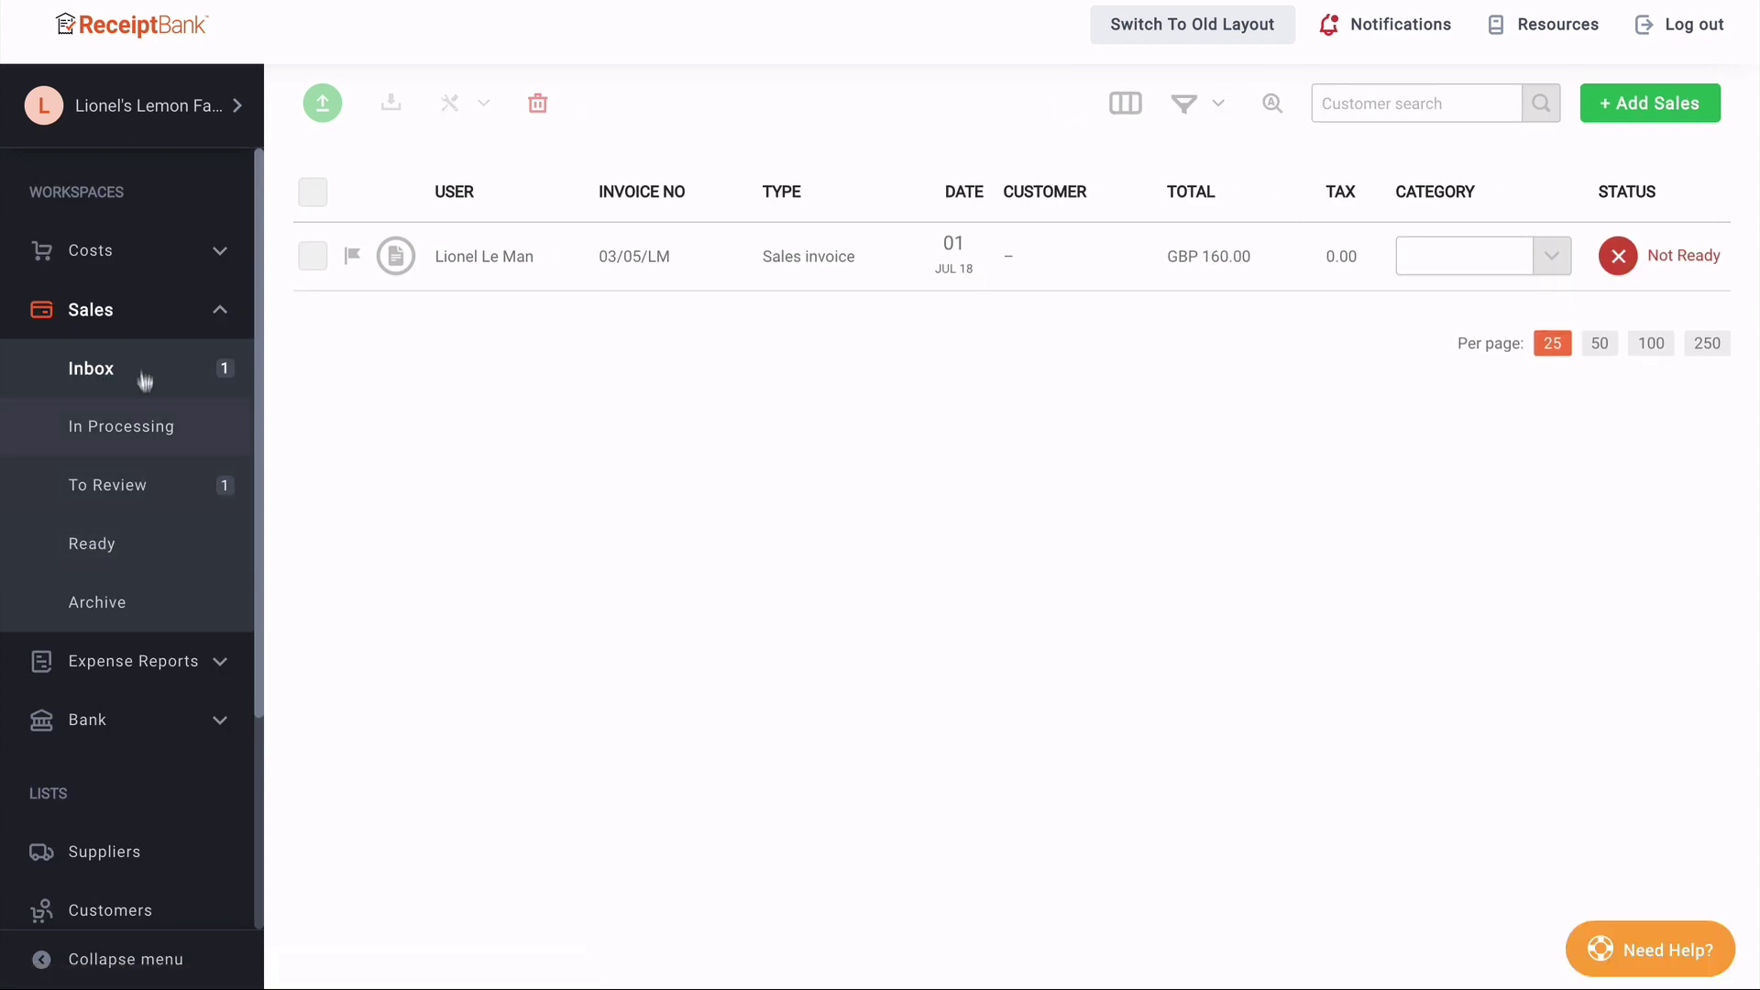
left_click(93, 257)
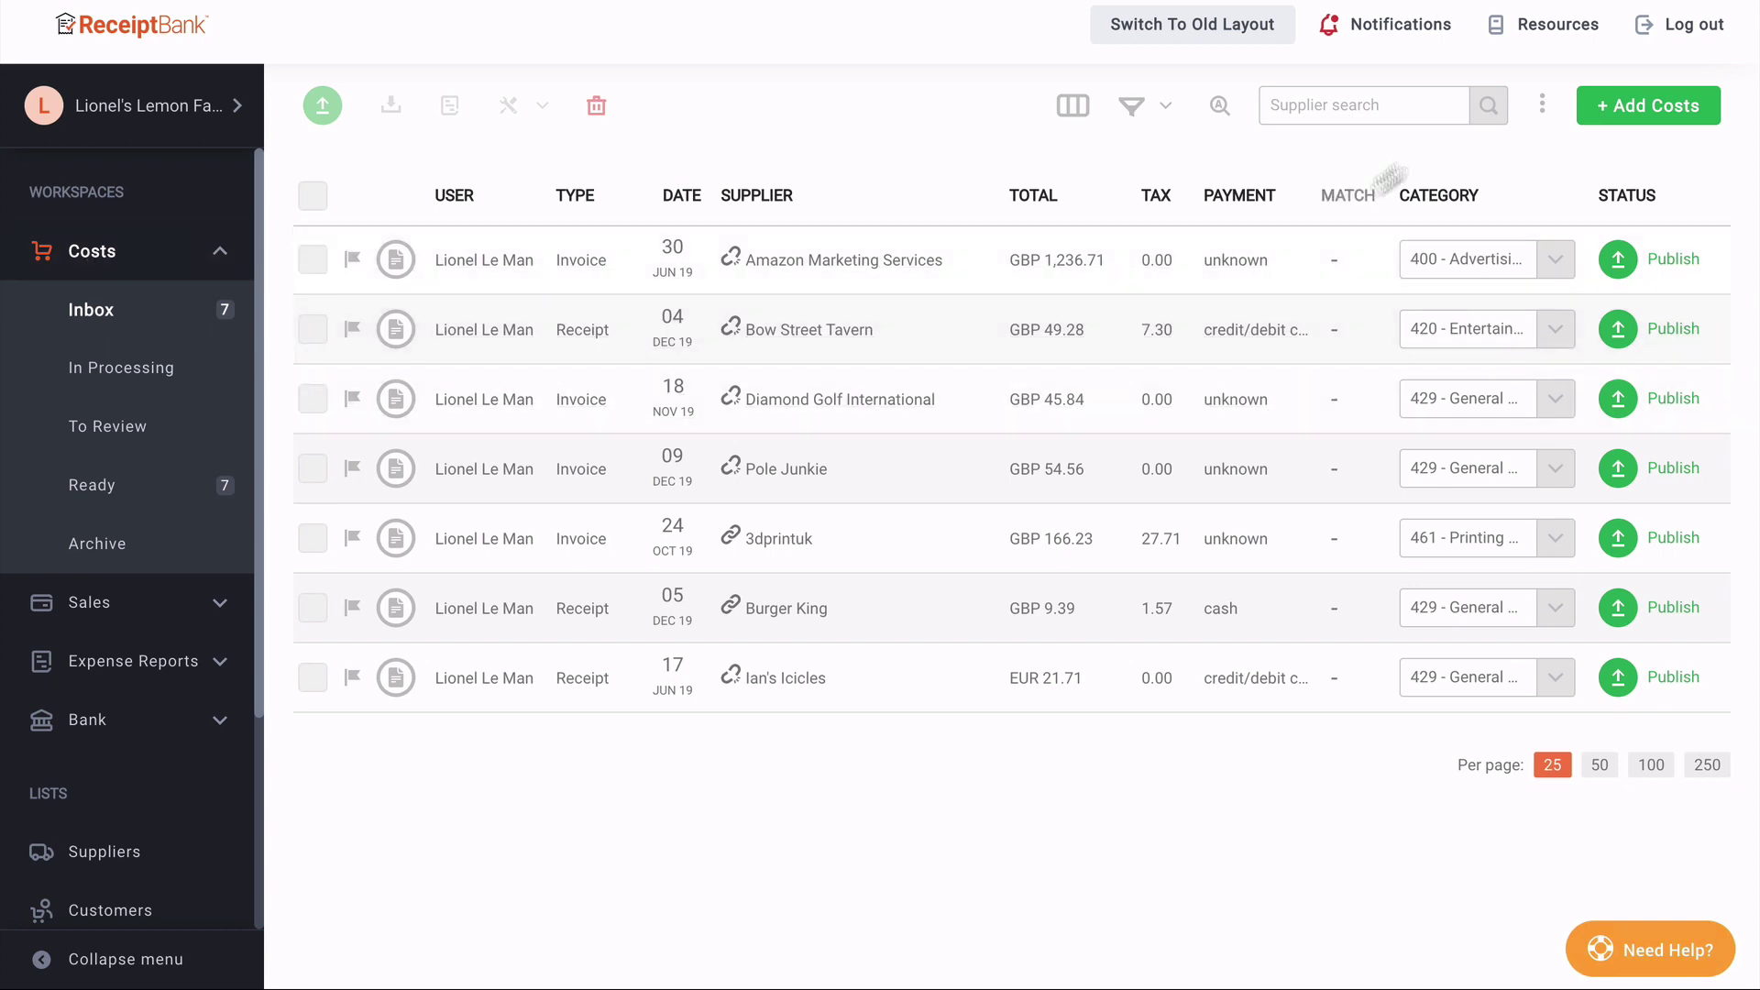
left_click(1619, 105)
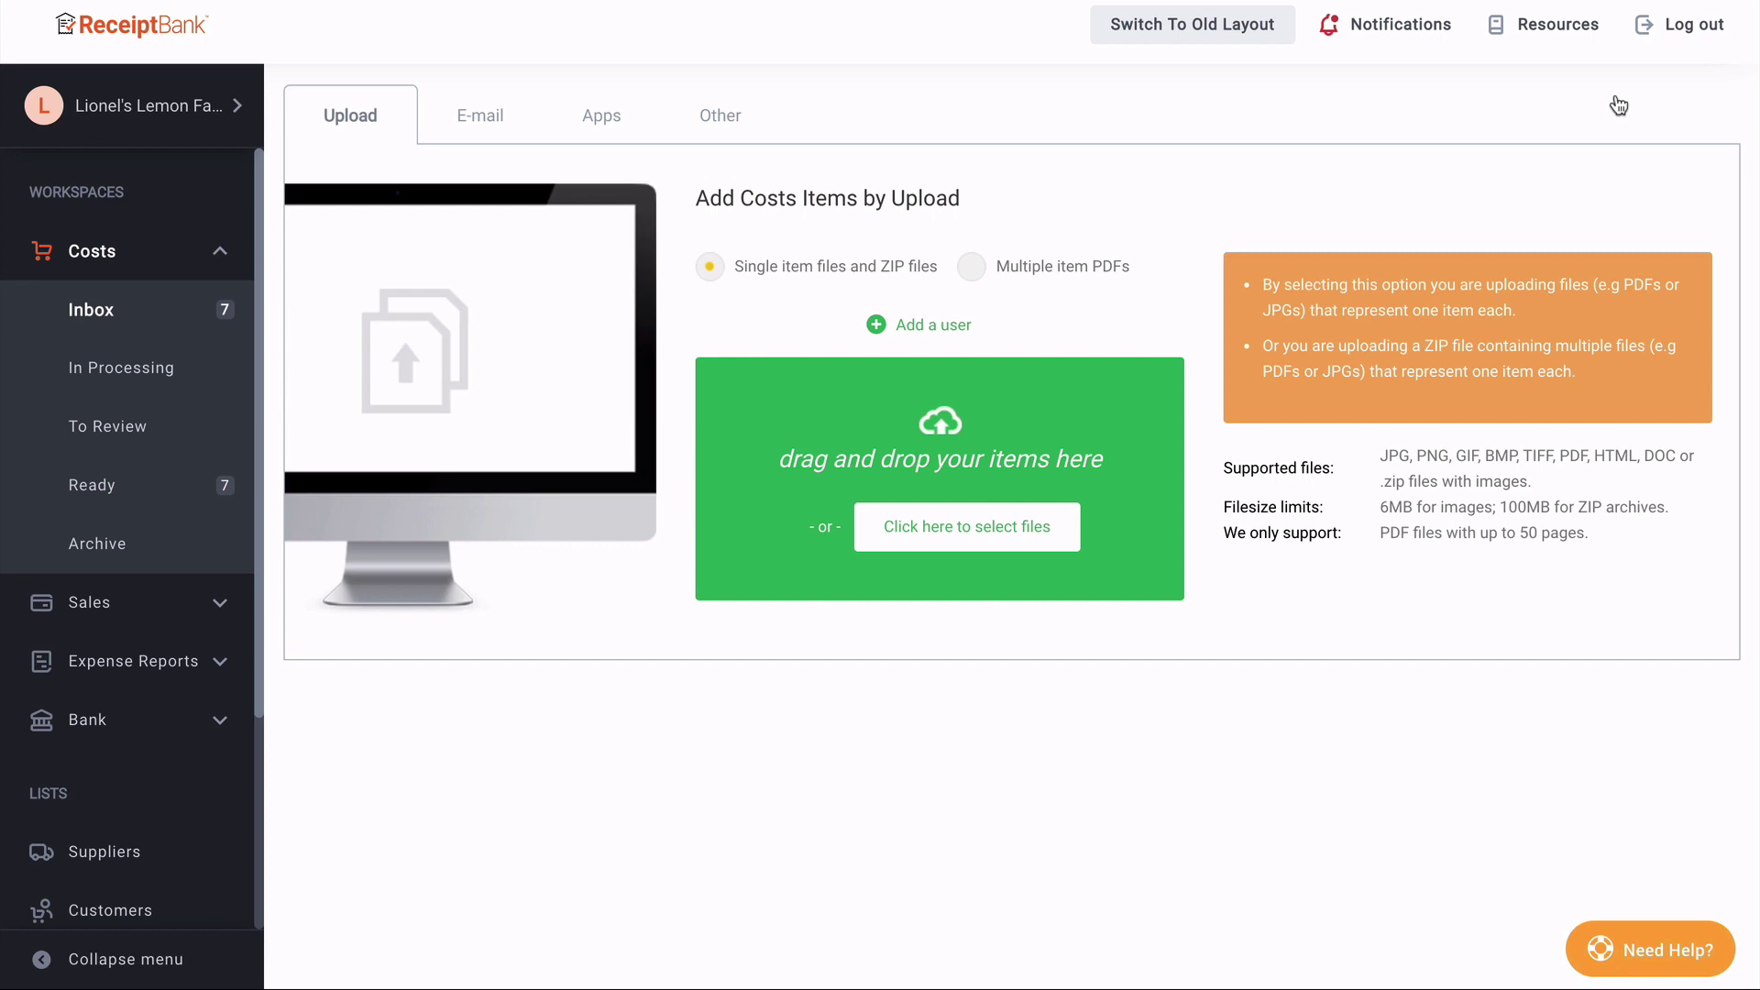
left_click(743, 115)
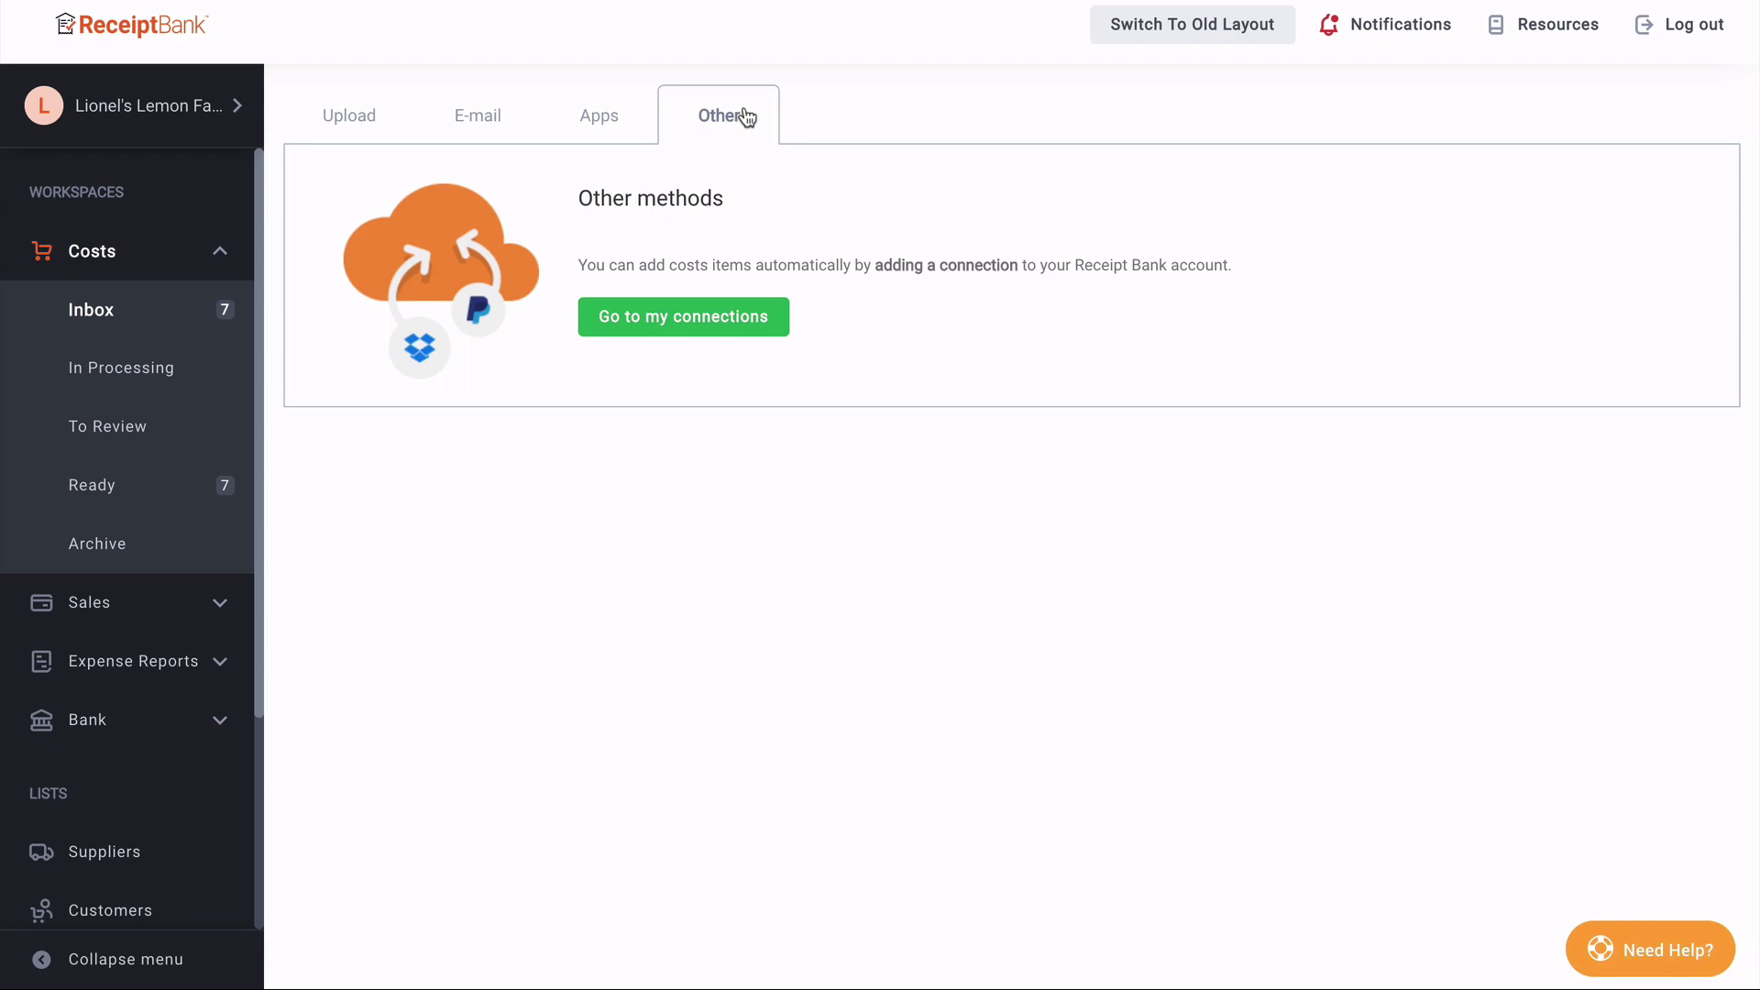
left_click(237, 309)
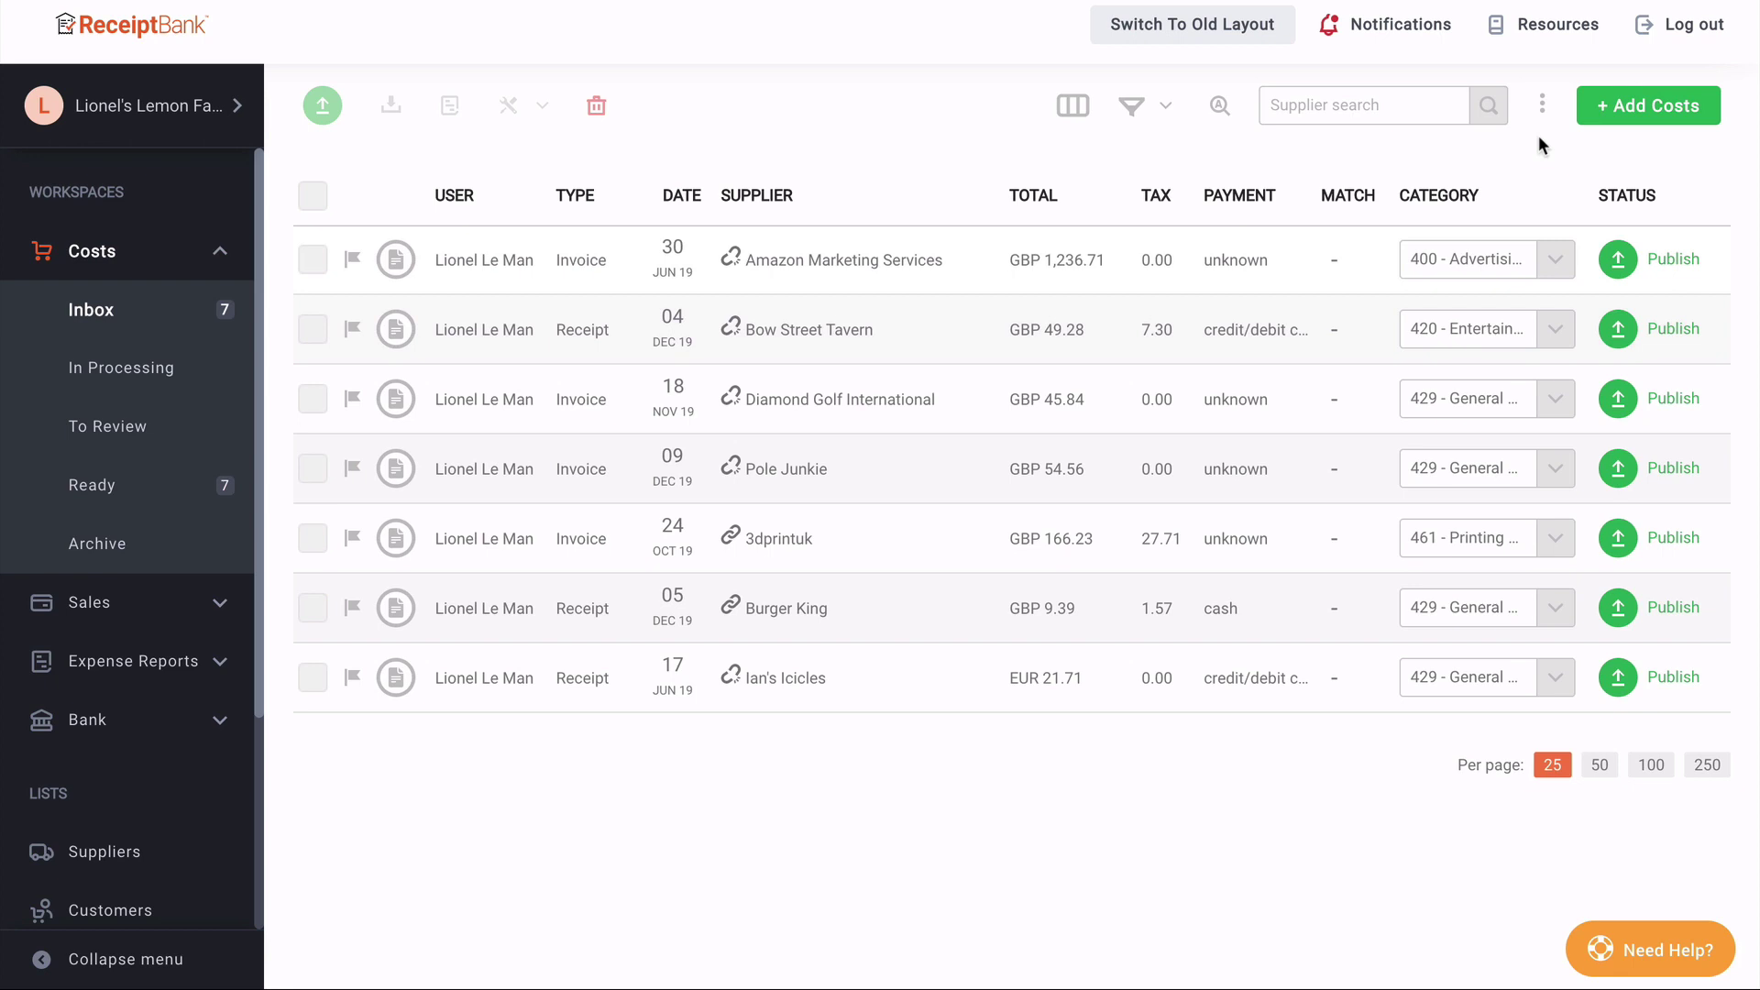
Look at the extra reports list and close it without choosing a report.
left_click(1548, 104)
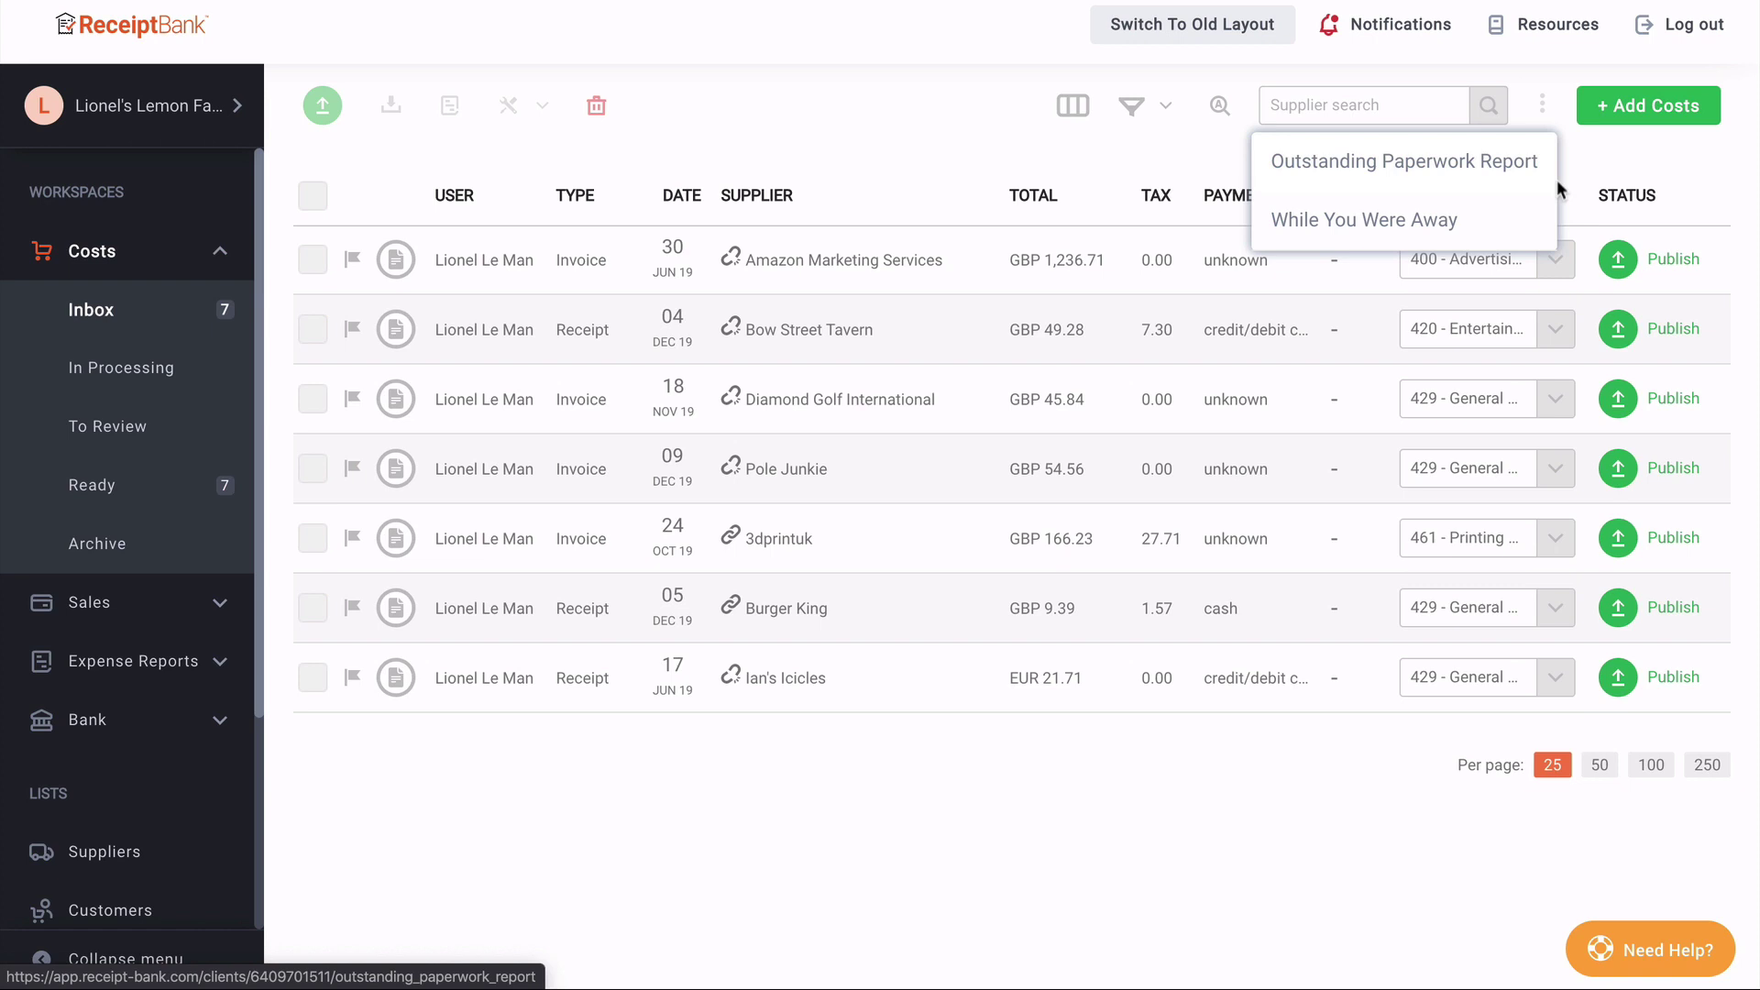
left_click(1607, 166)
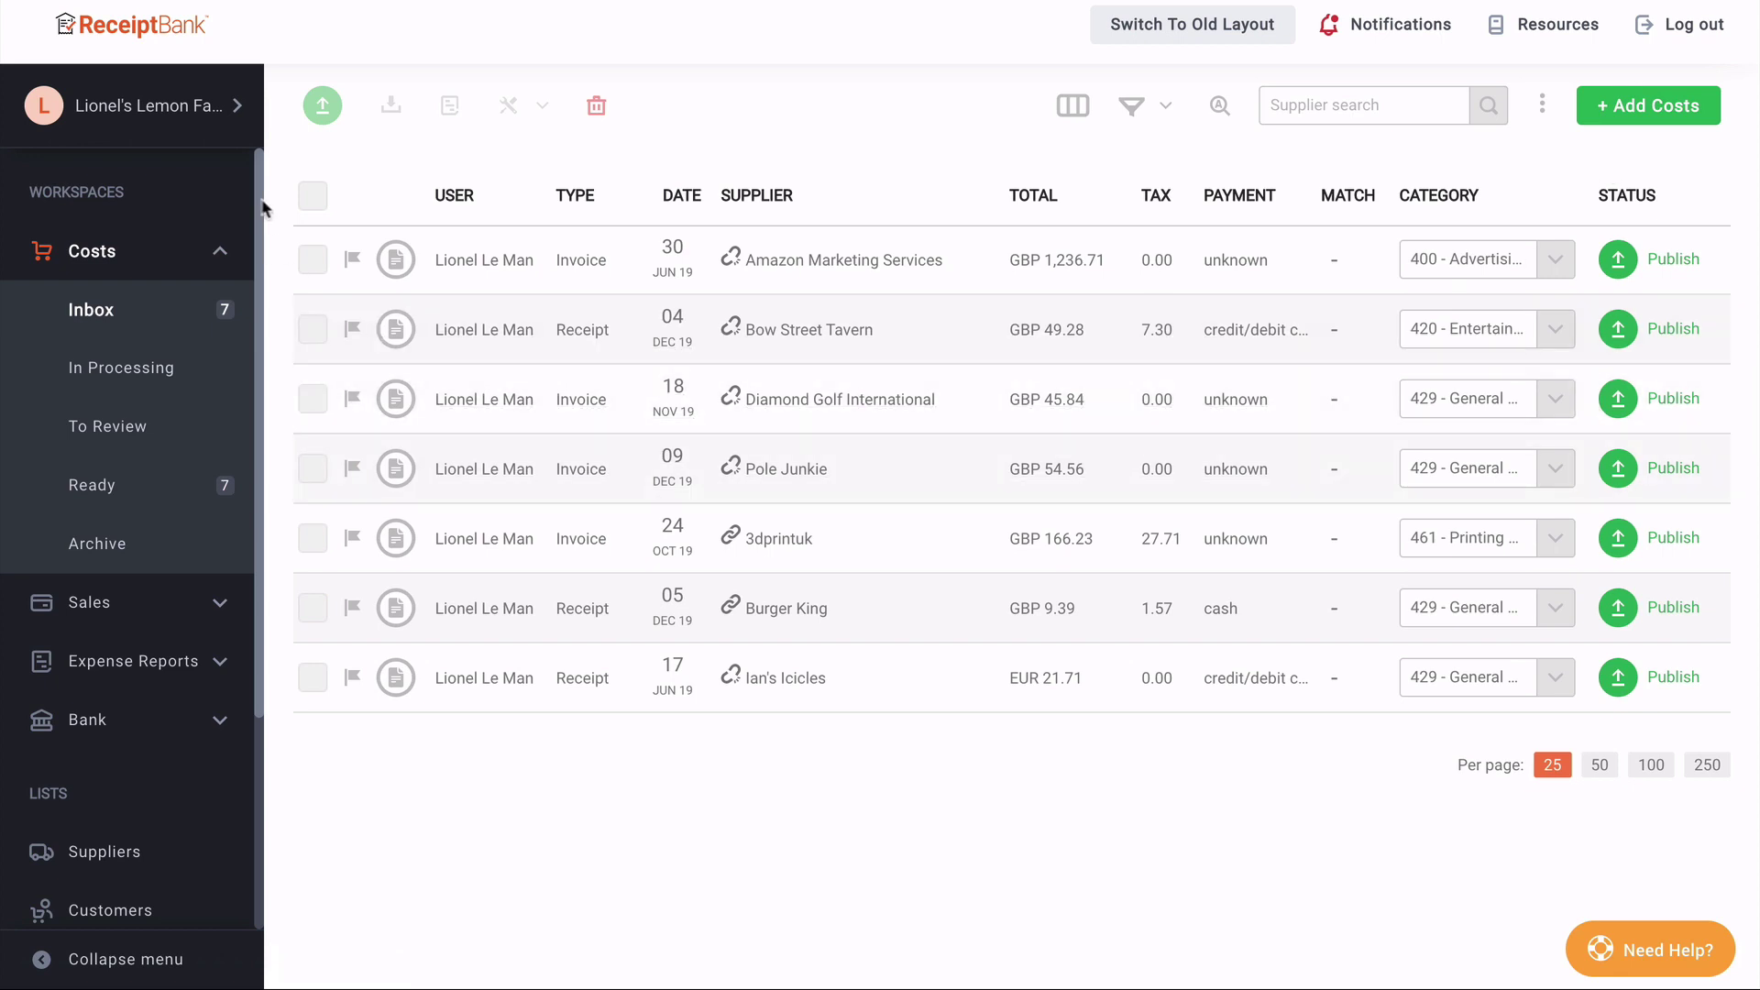
Scroll down the sidebar and expand More Lists under Lists.
scroll(232, 195, "down", 2)
scroll(233, 195, "down", 5)
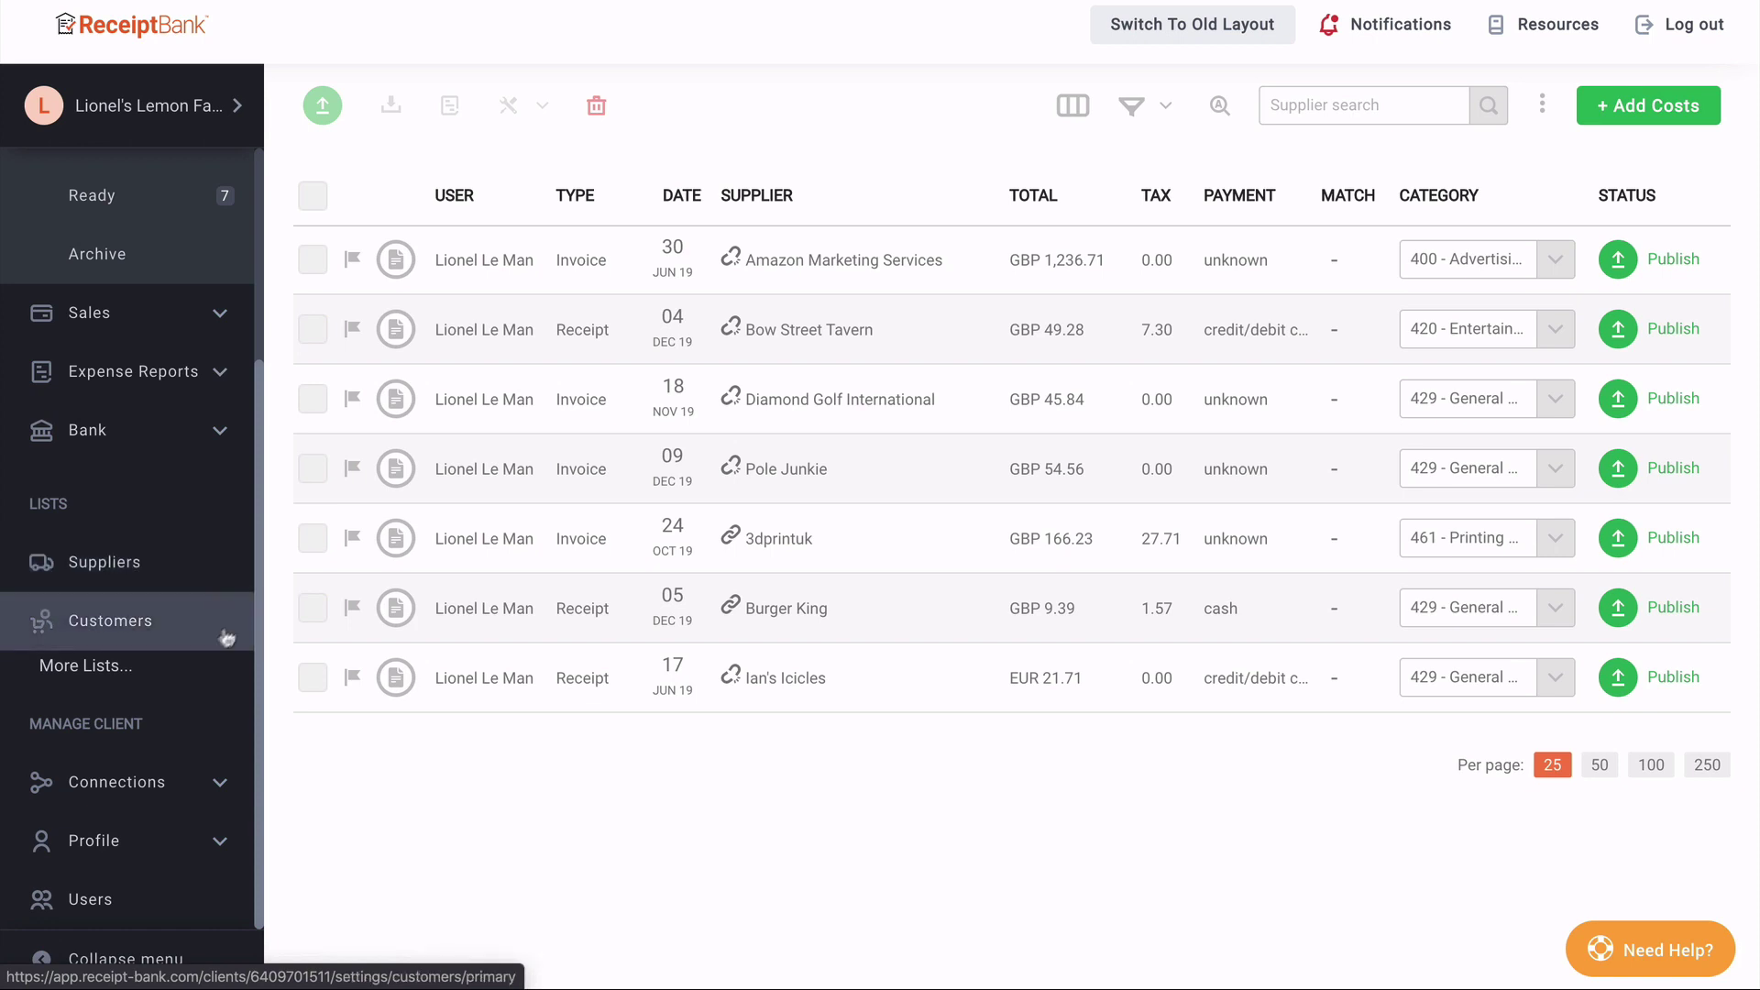
left_click(157, 675)
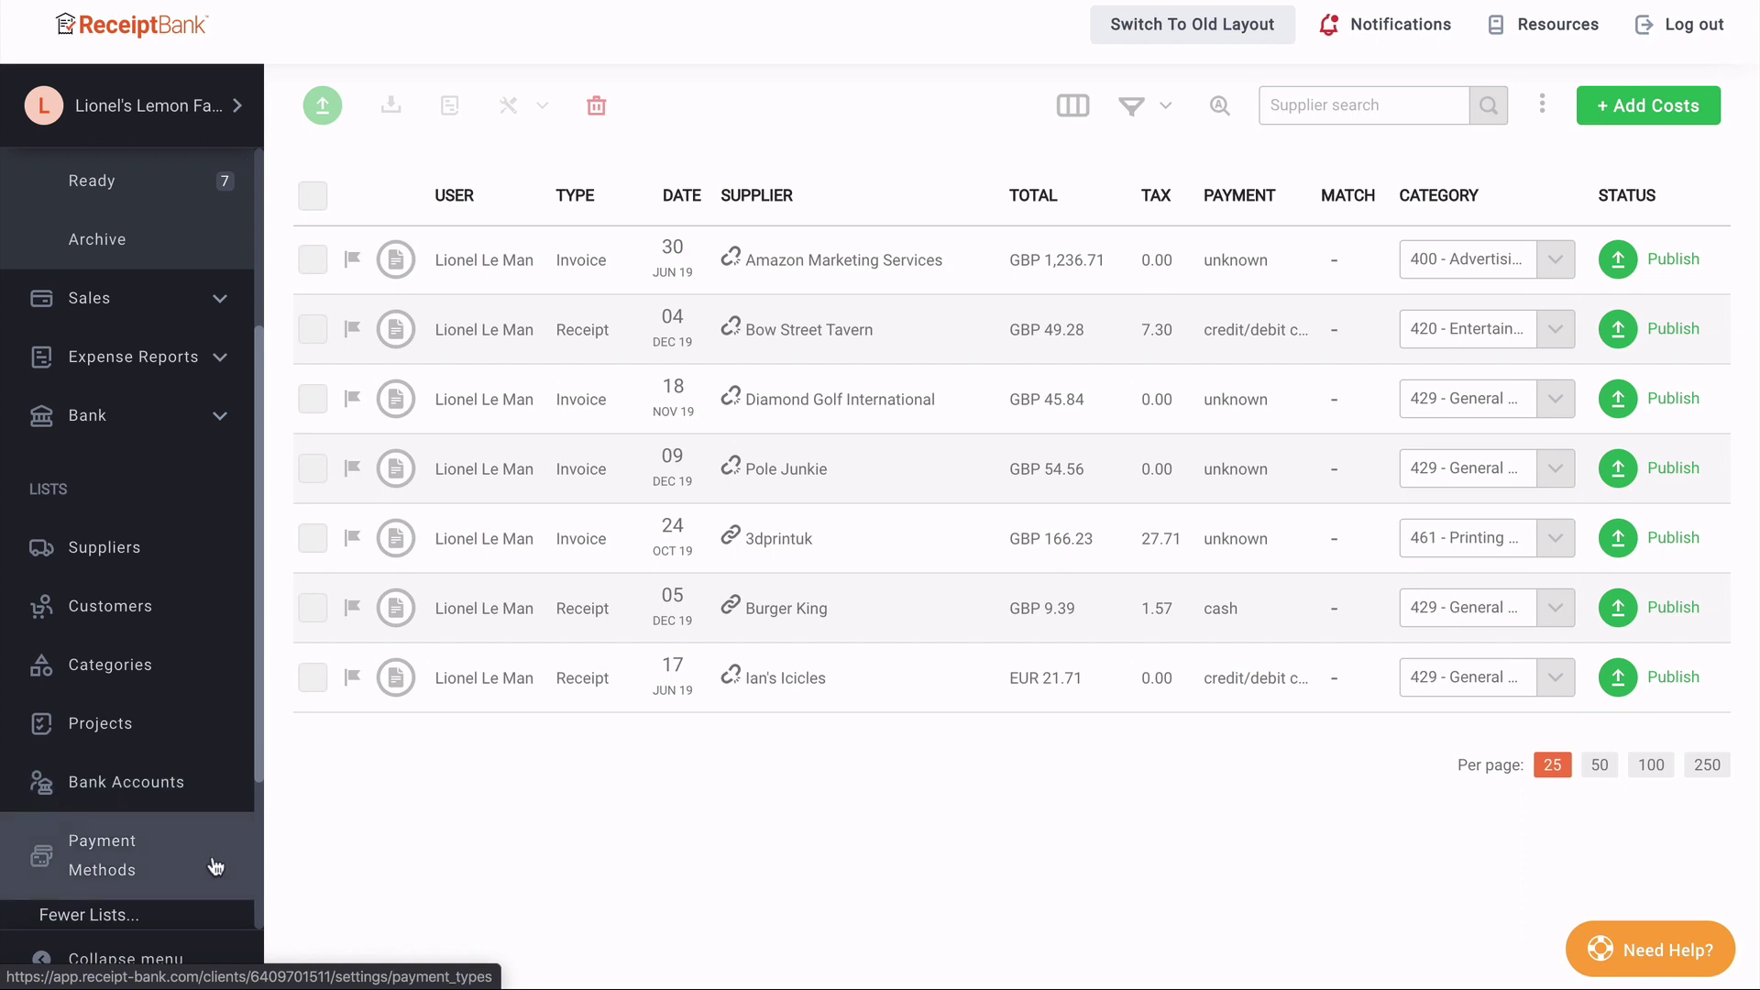
View the Categories list, then Suppliers, and collapse the section with Fewer Lists.
left_click(187, 683)
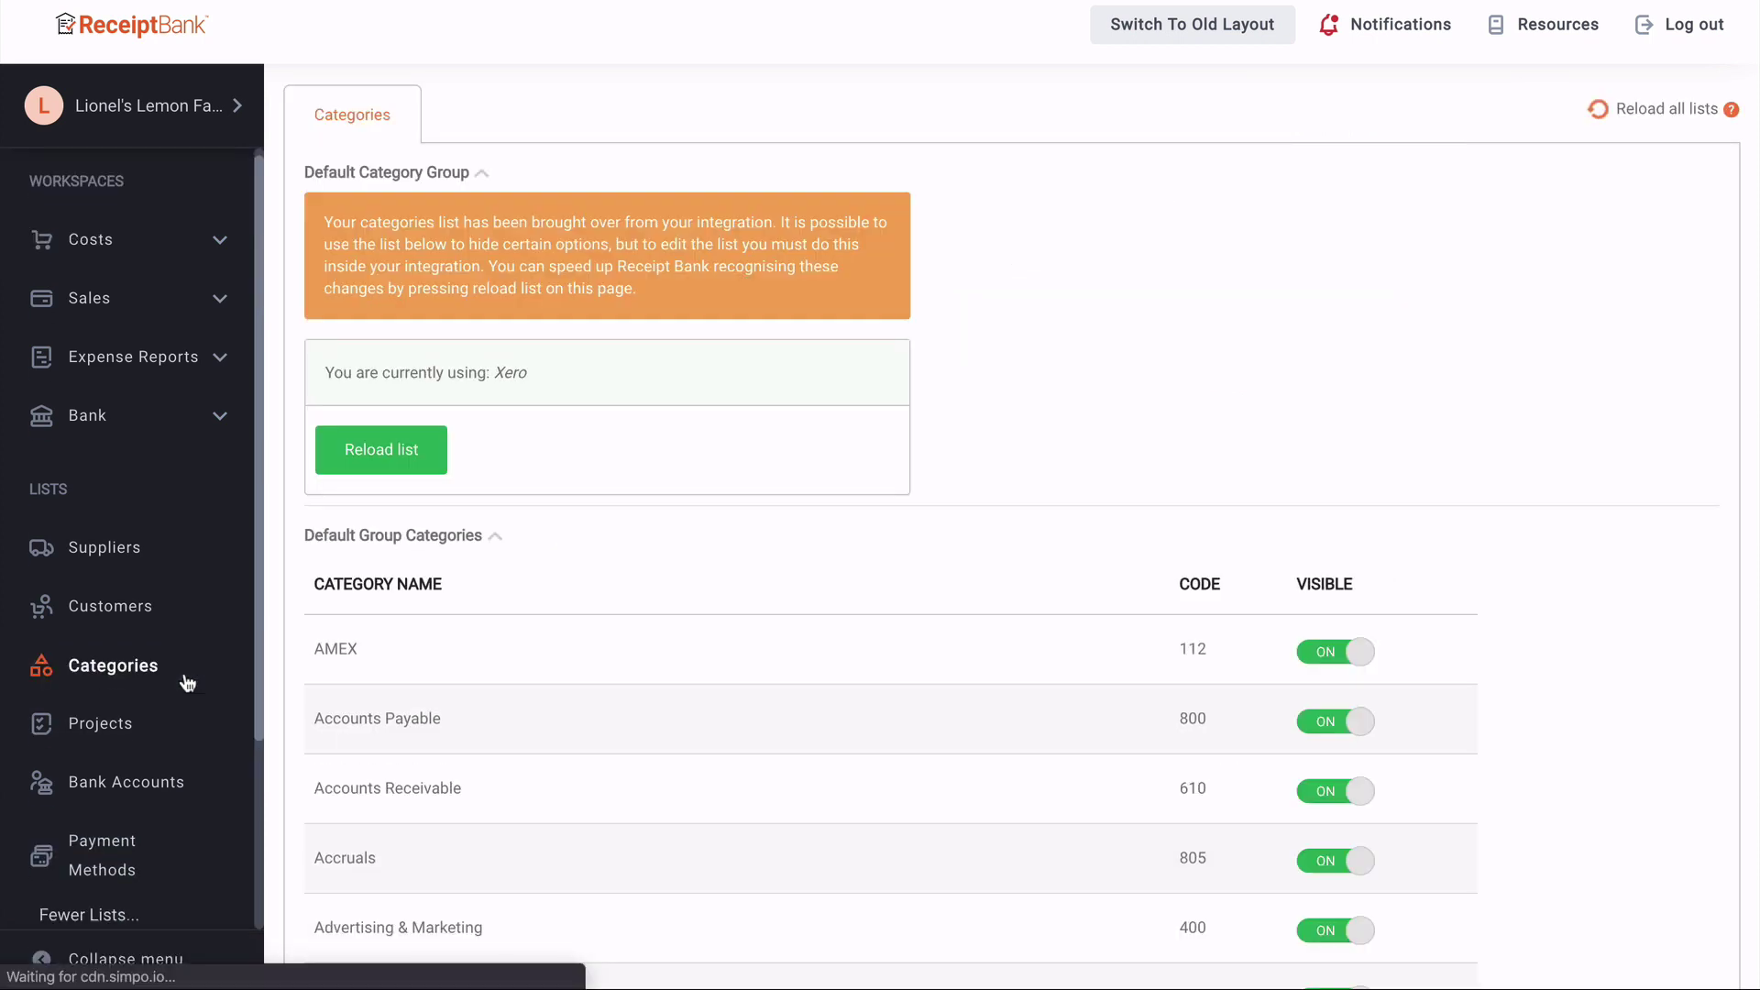
left_click(199, 561)
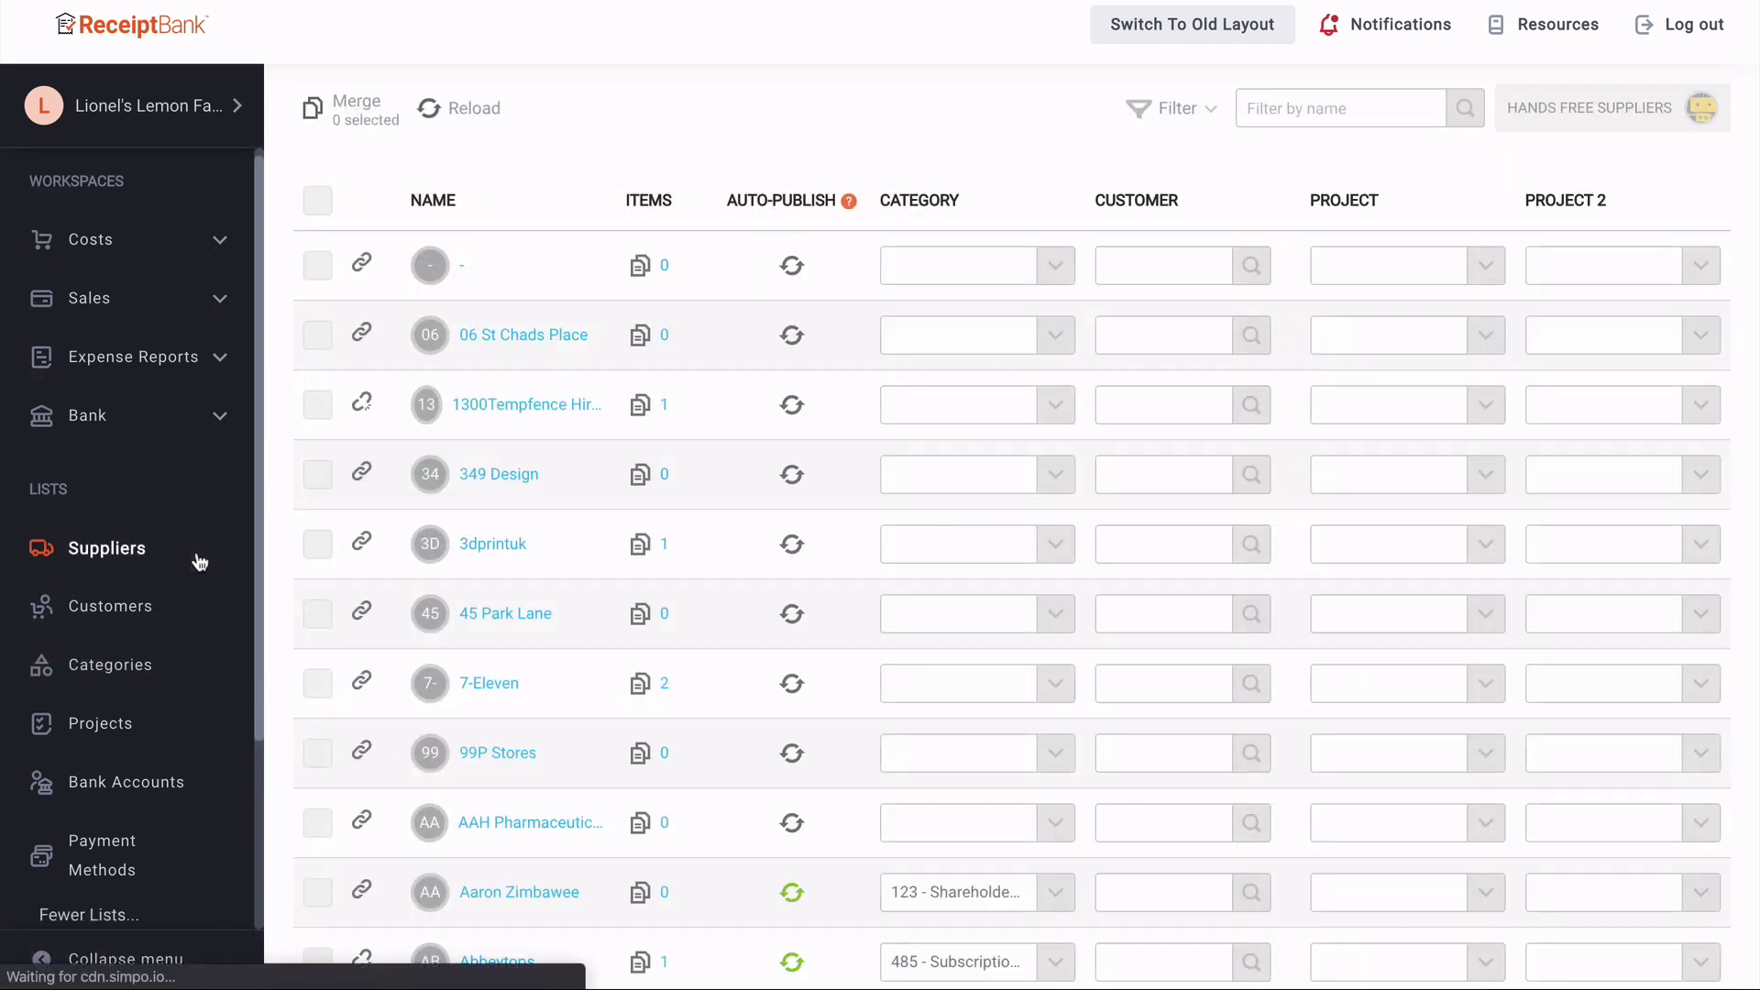
left_click(186, 919)
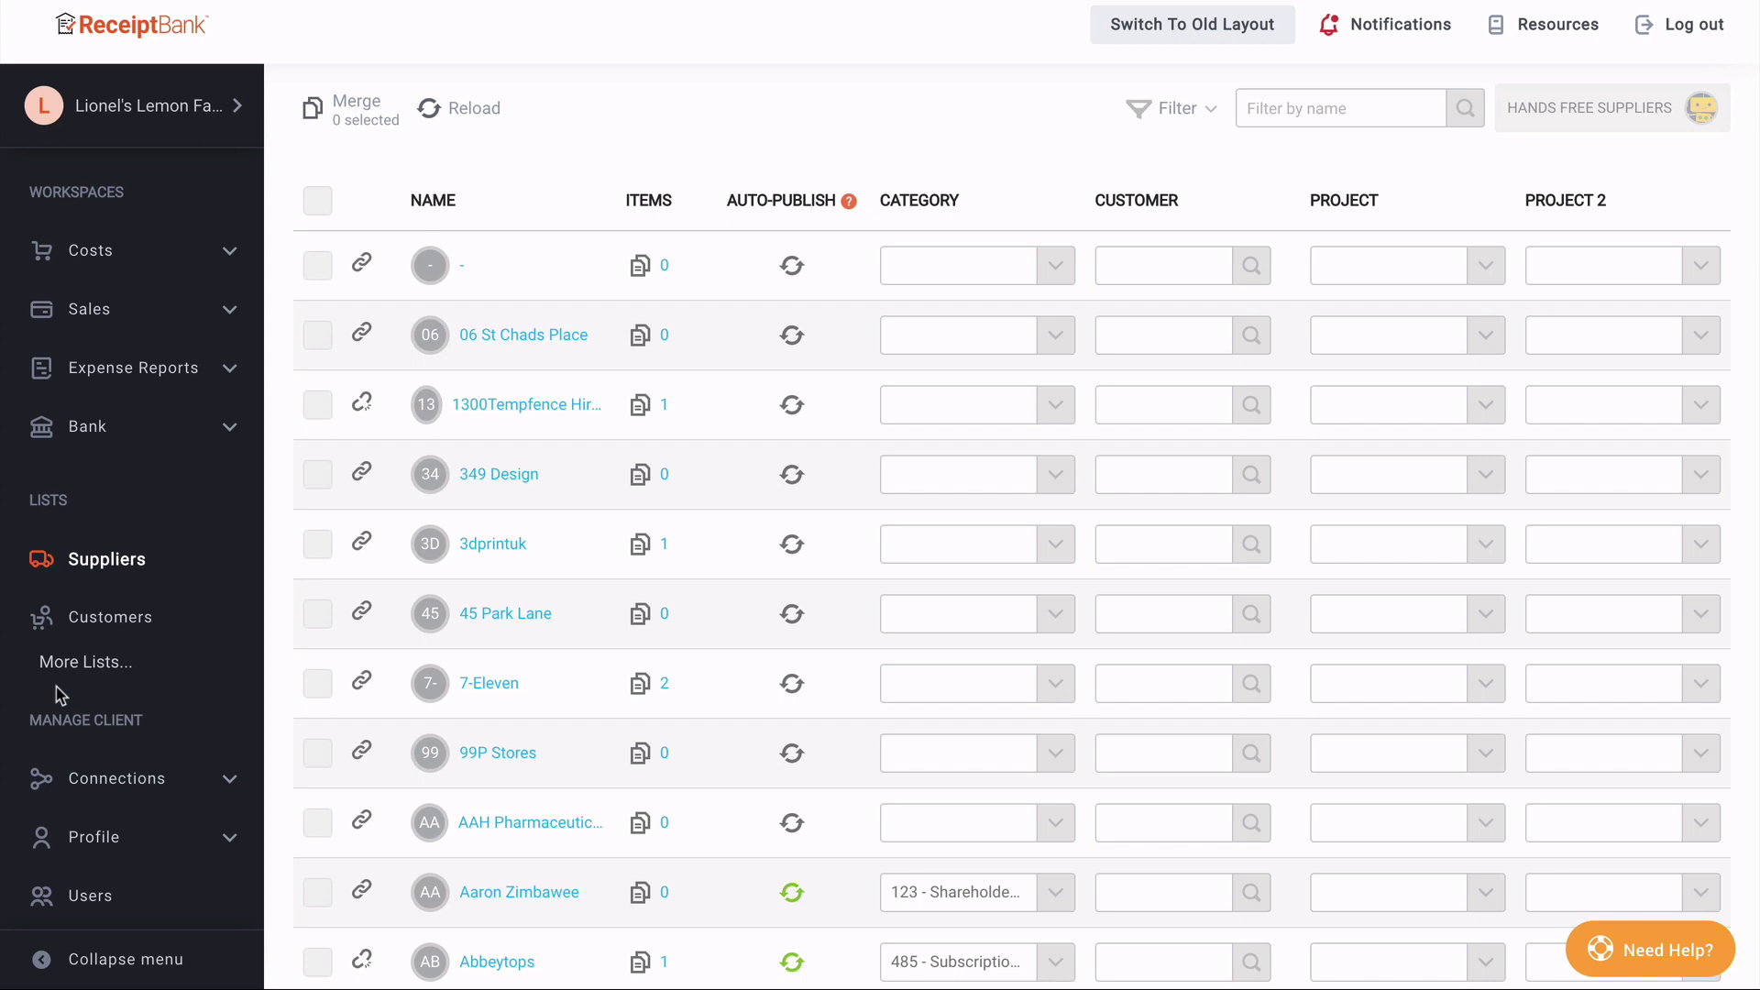
Expand Connections, view Xero Integrations and the Costs Invoice Fetch page, then collapse Connections.
left_click(229, 778)
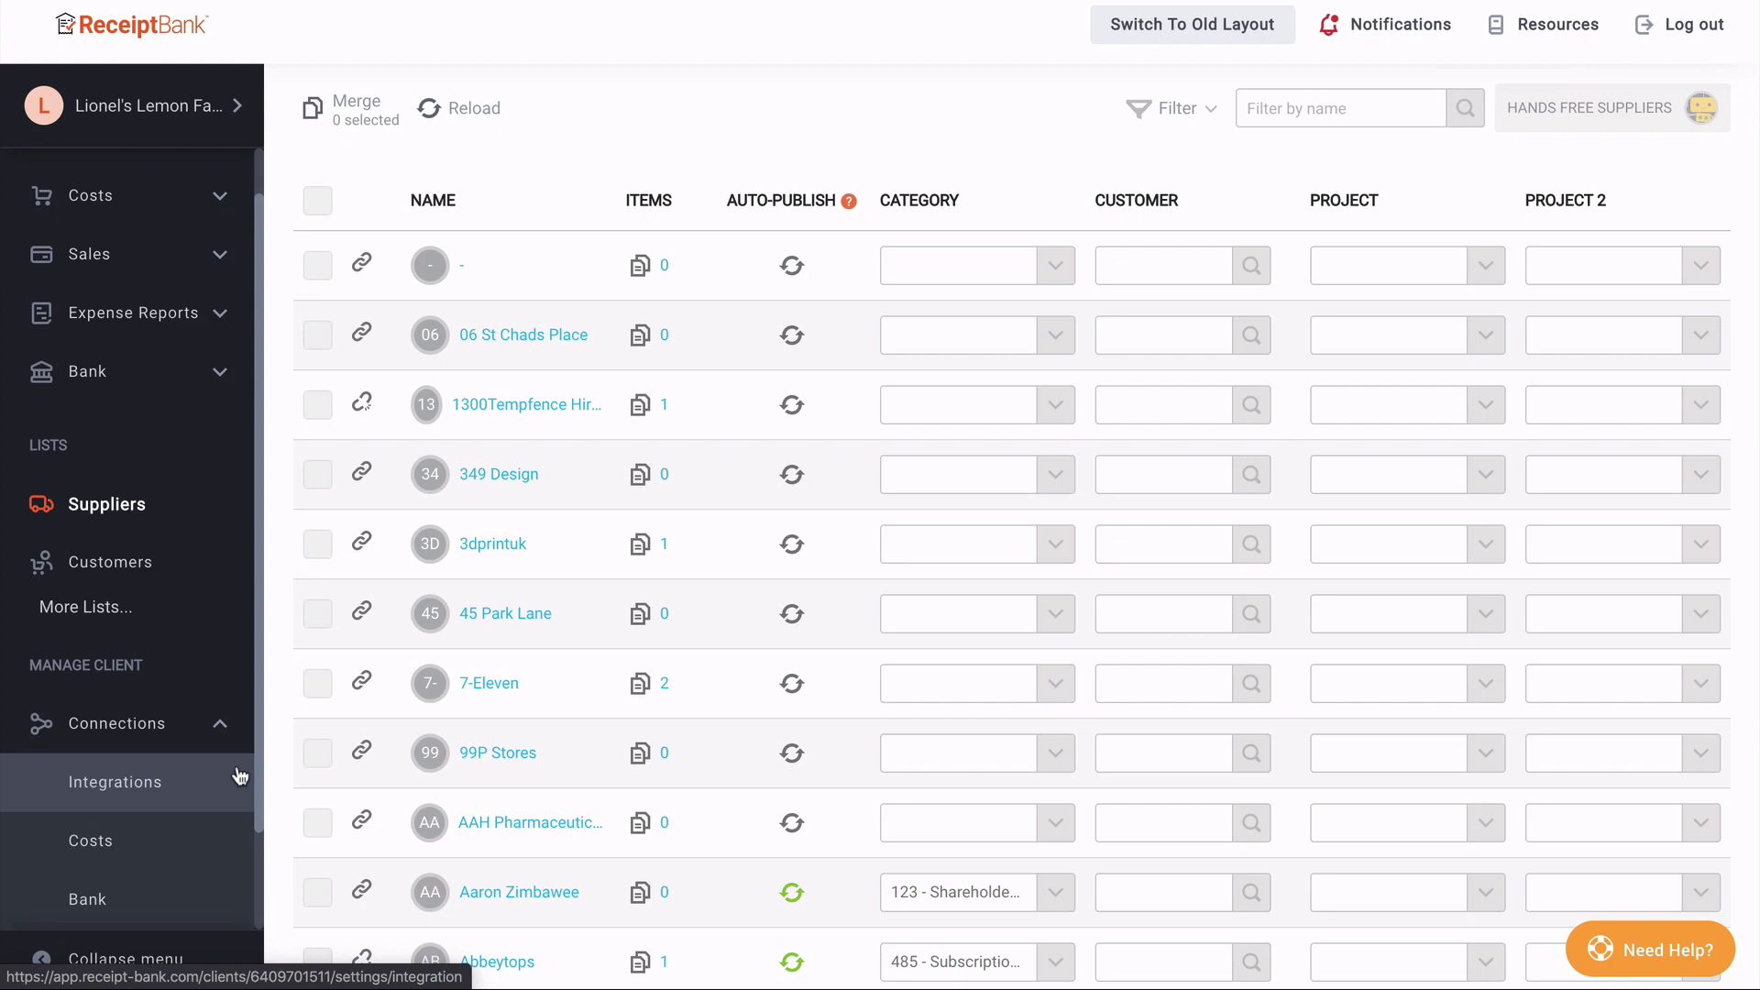
left_click(240, 777)
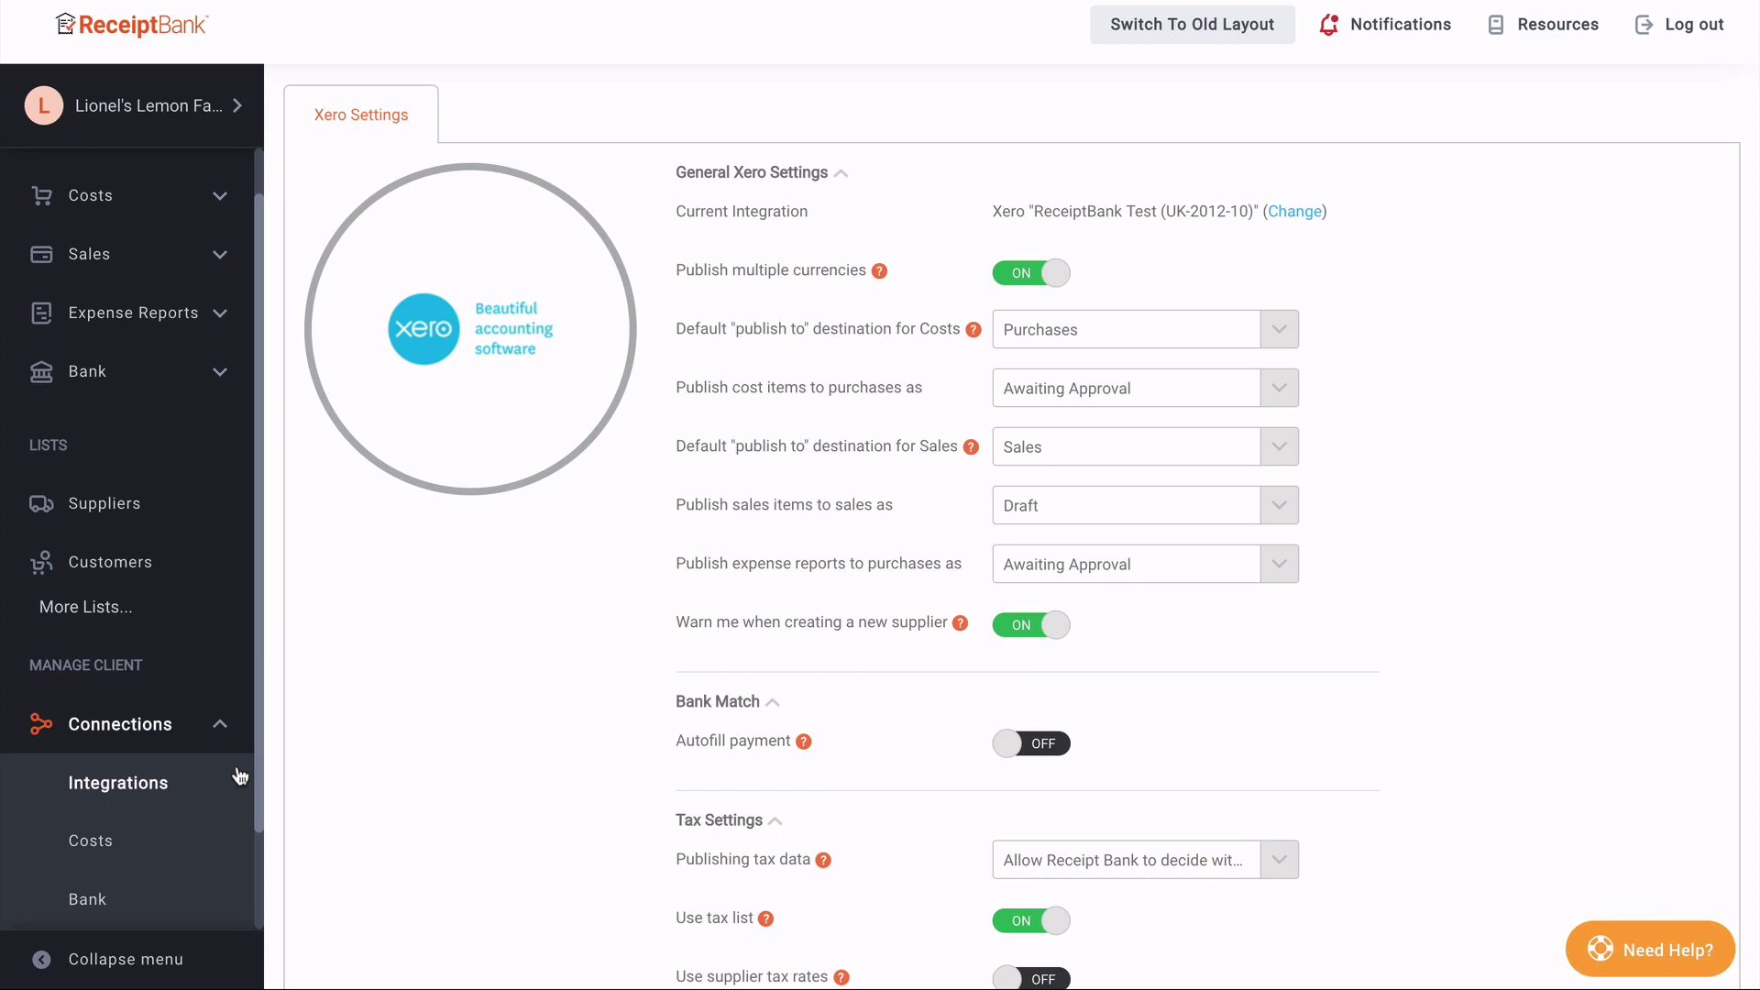
left_click(217, 846)
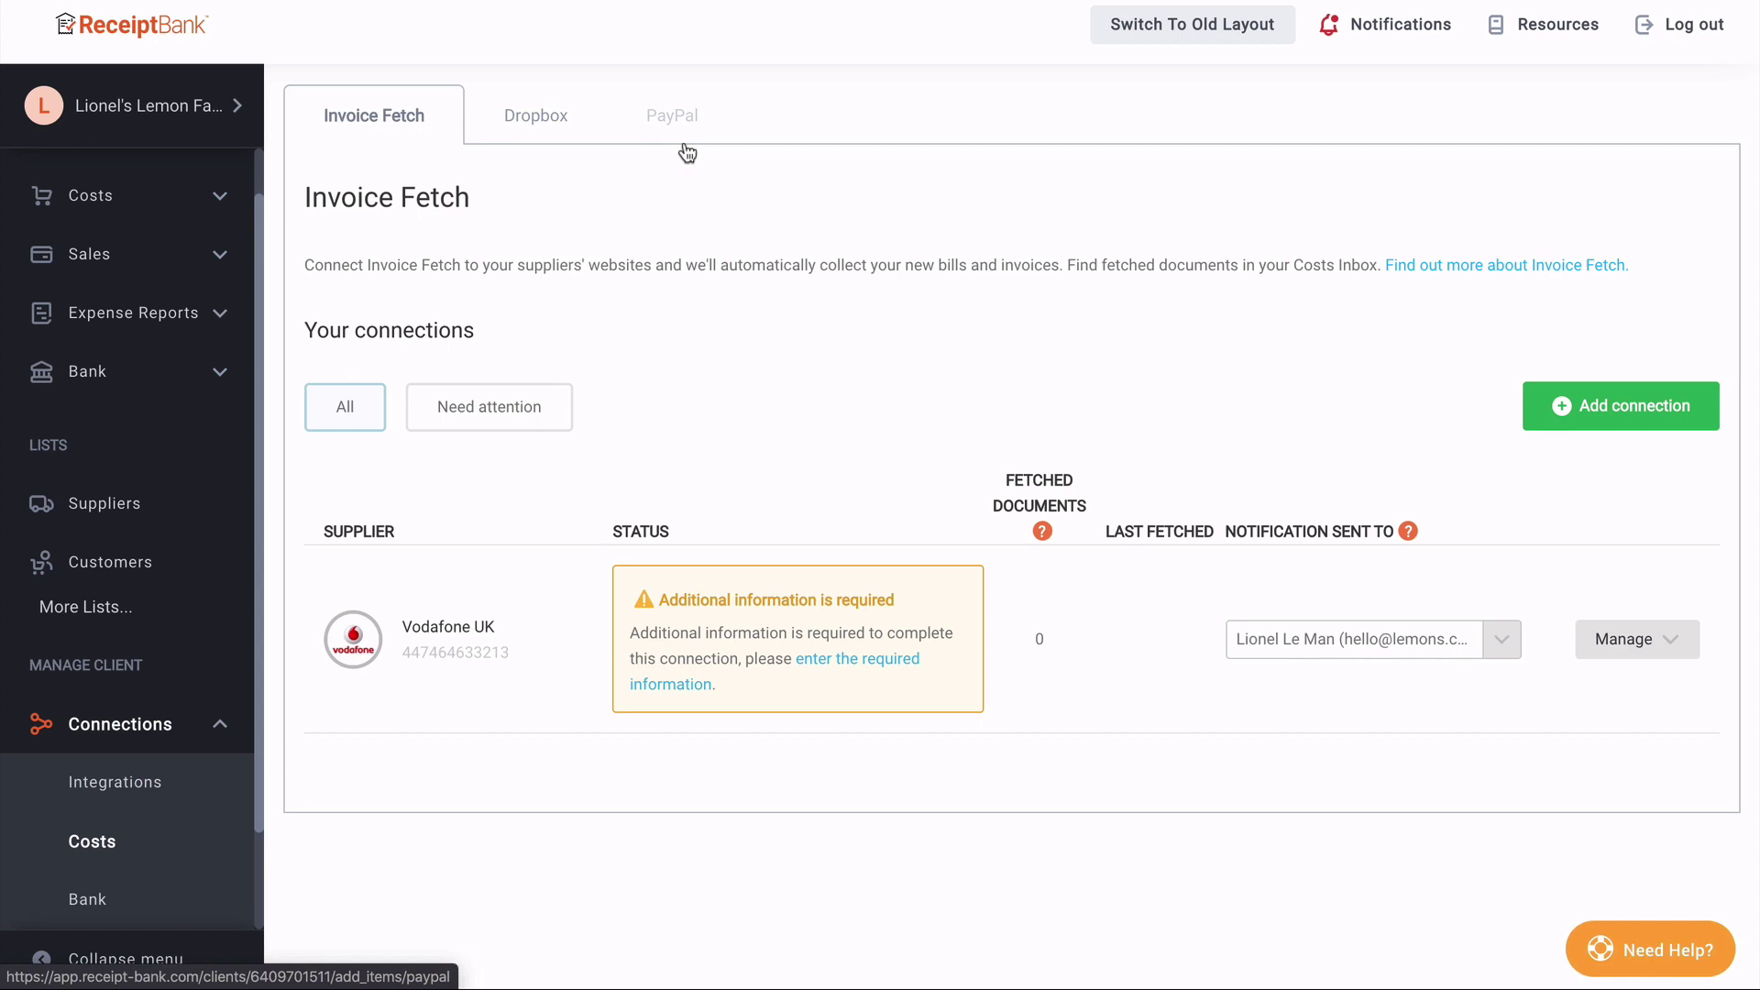
left_click(220, 725)
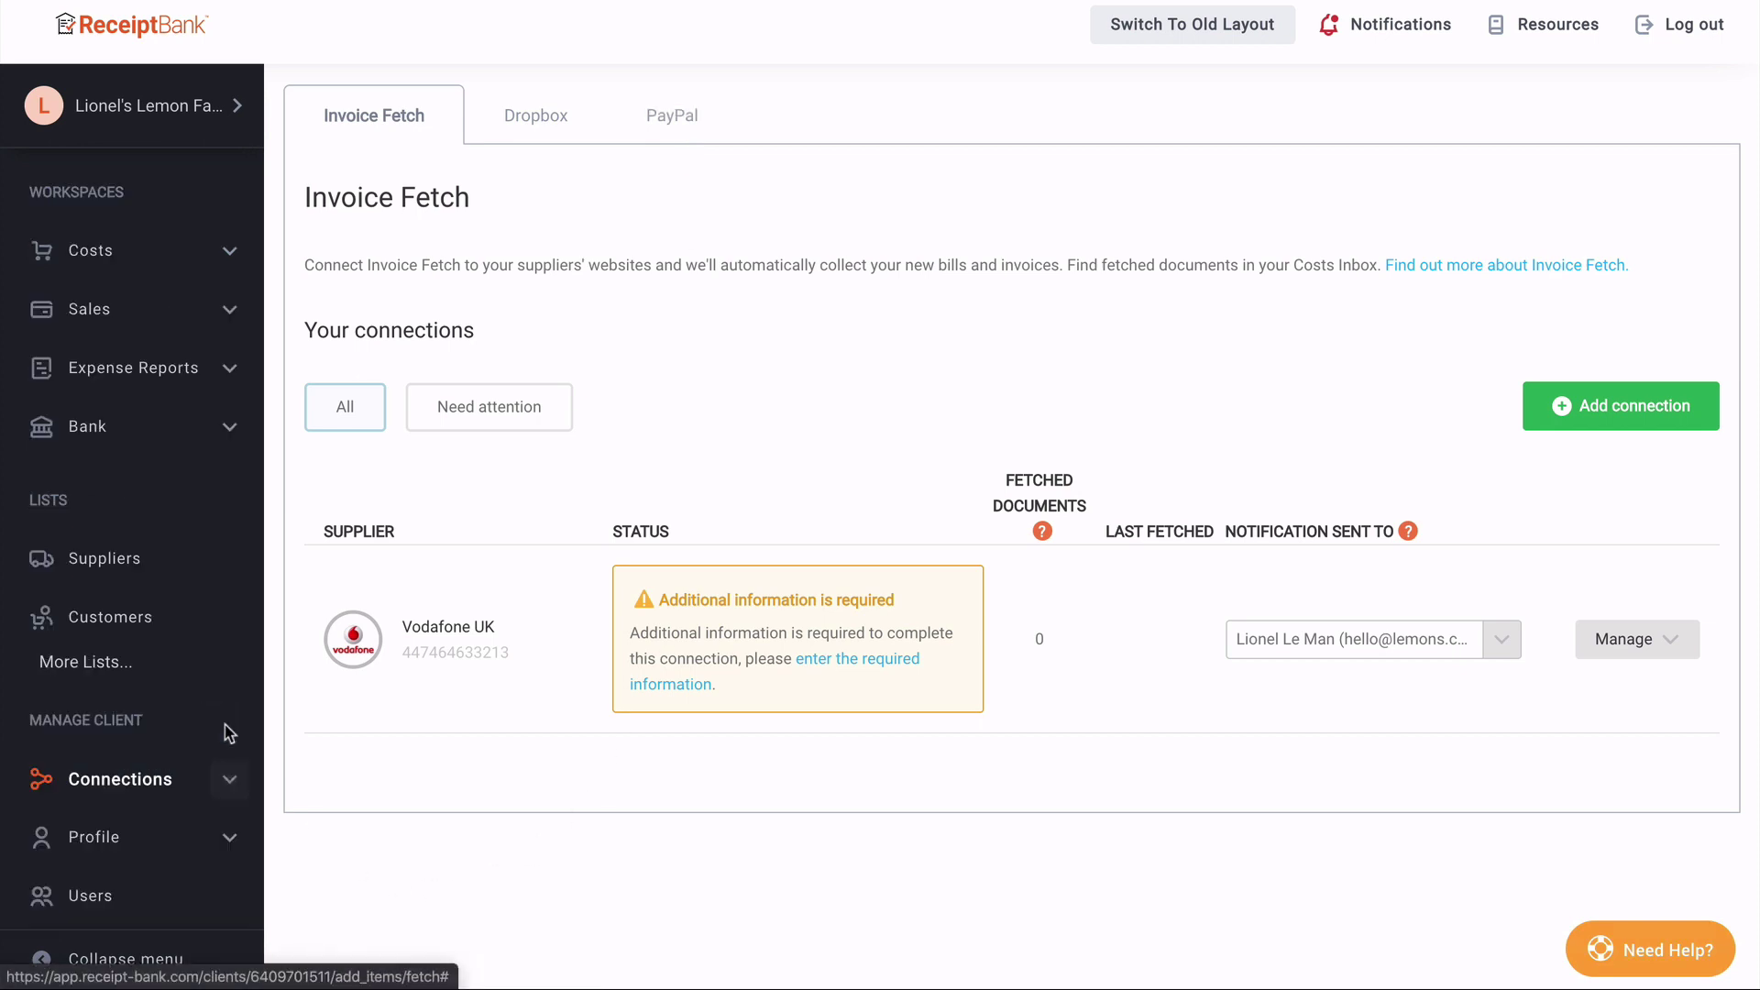
Expand Profile and step through System Settings, Account Details and Subscription.
left_click(228, 837)
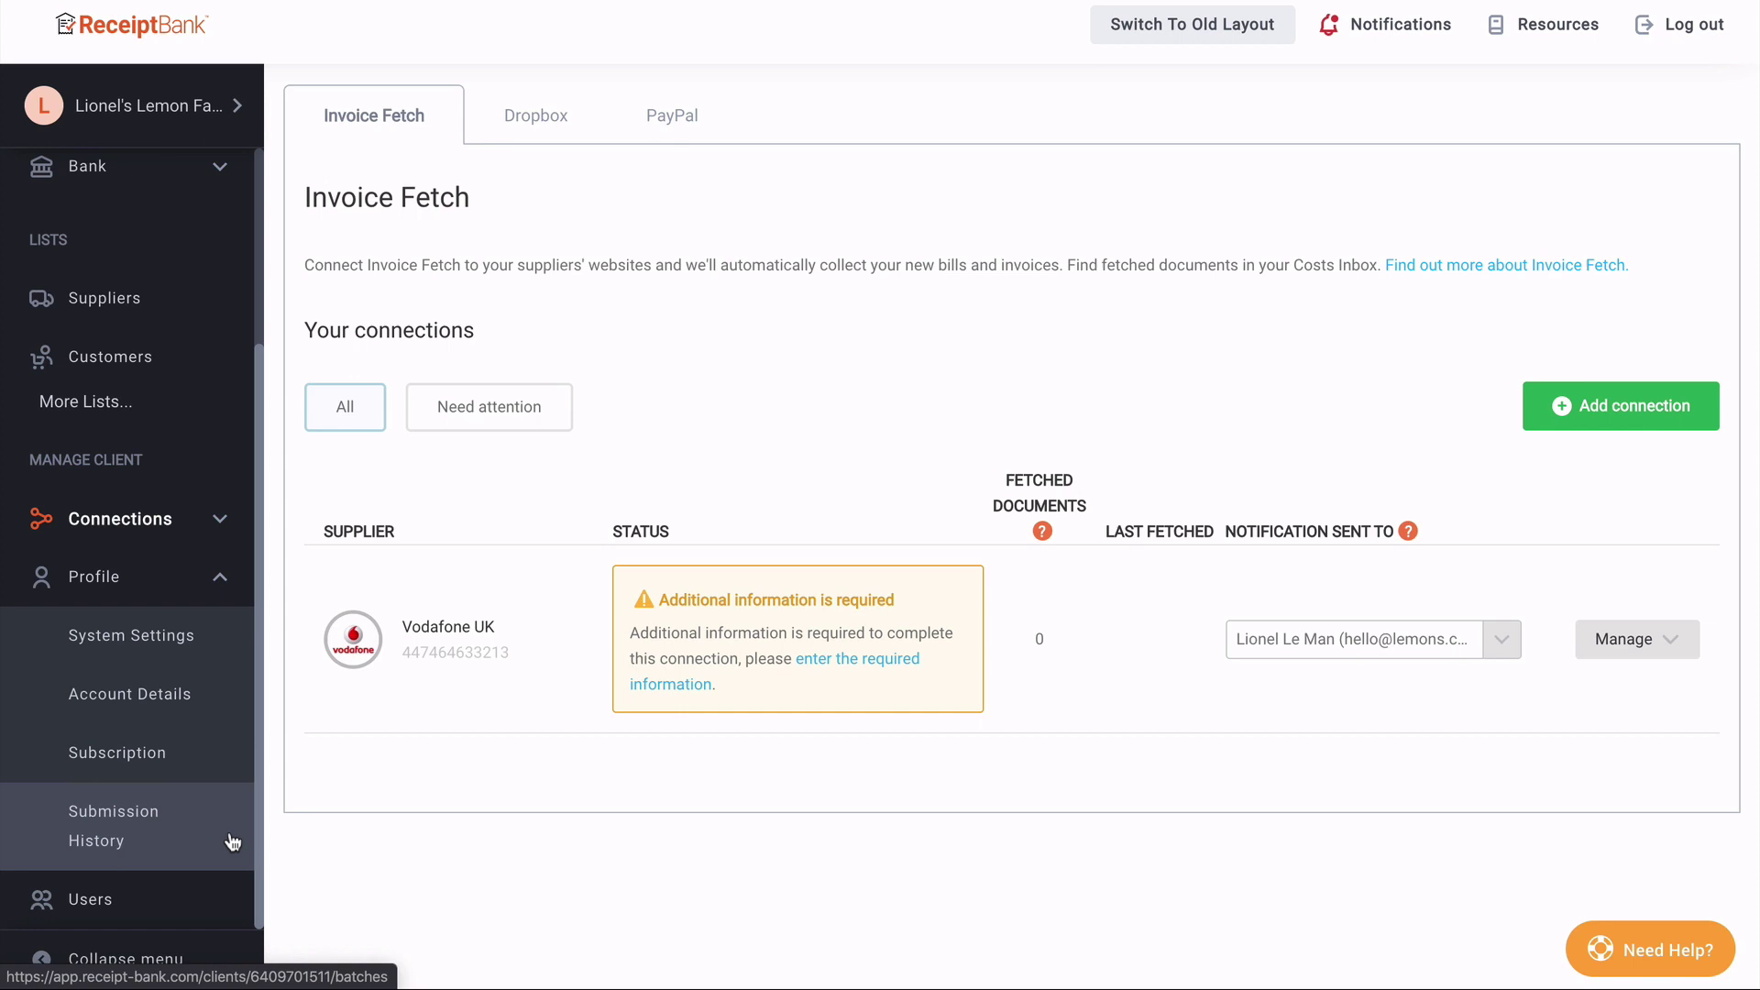
left_click(221, 668)
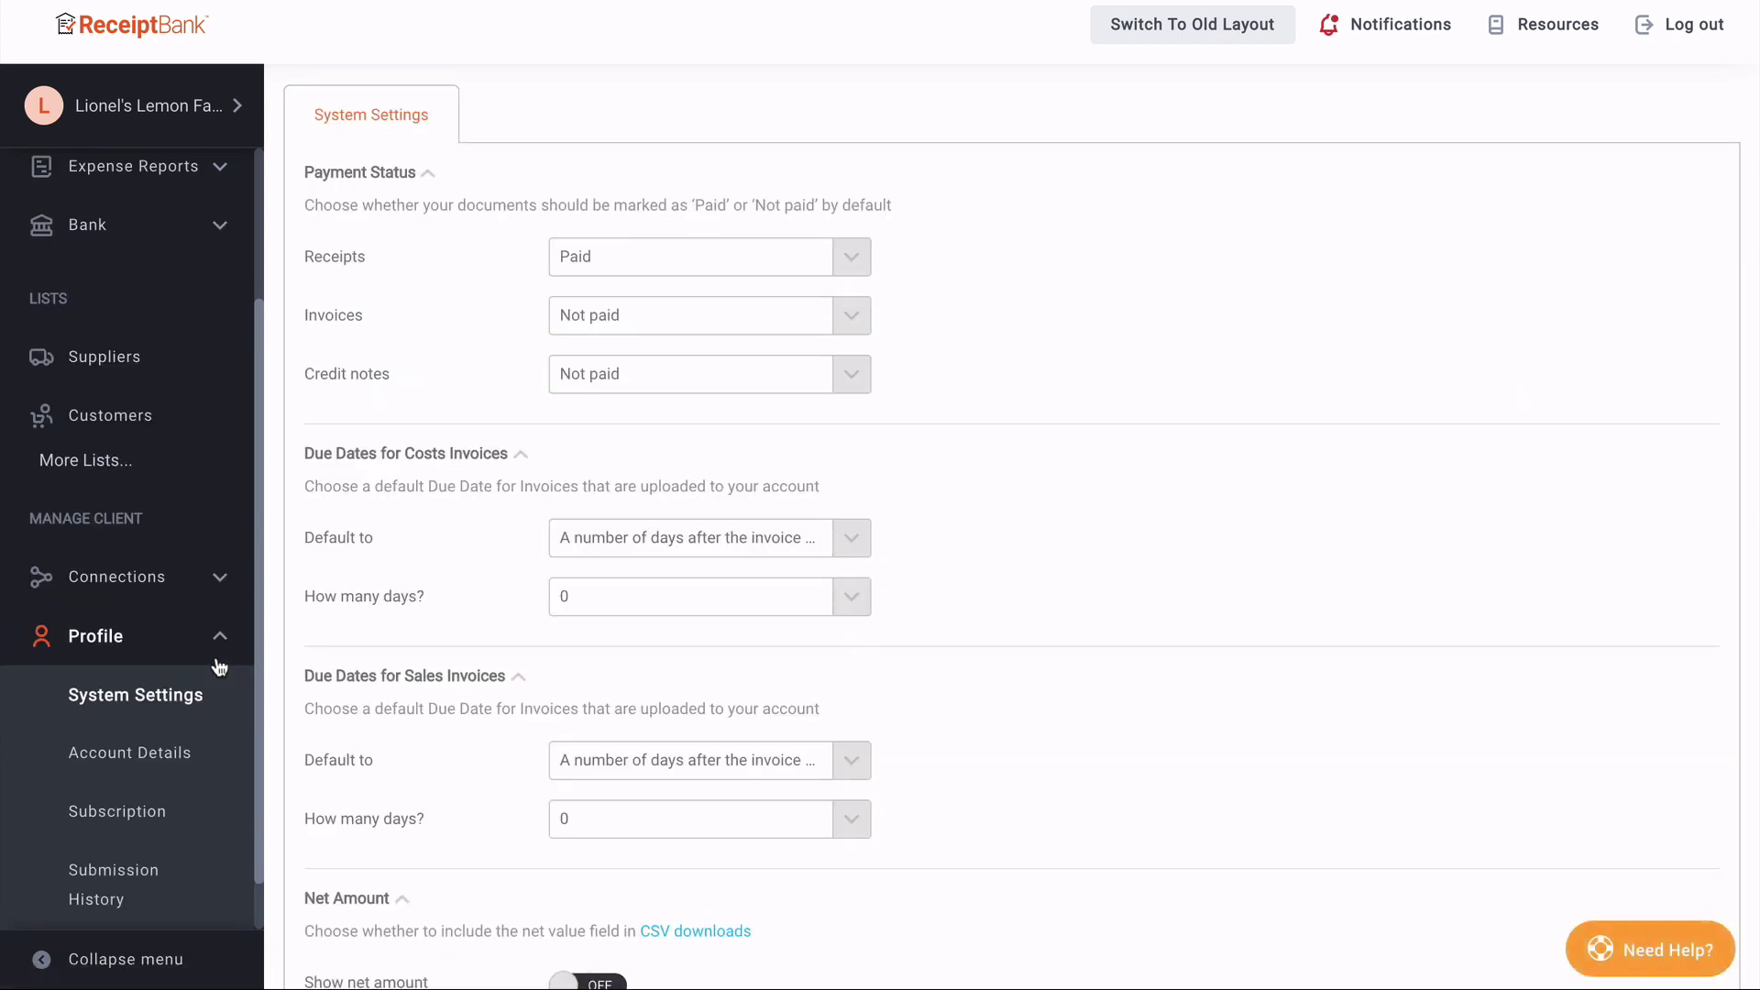
left_click(226, 752)
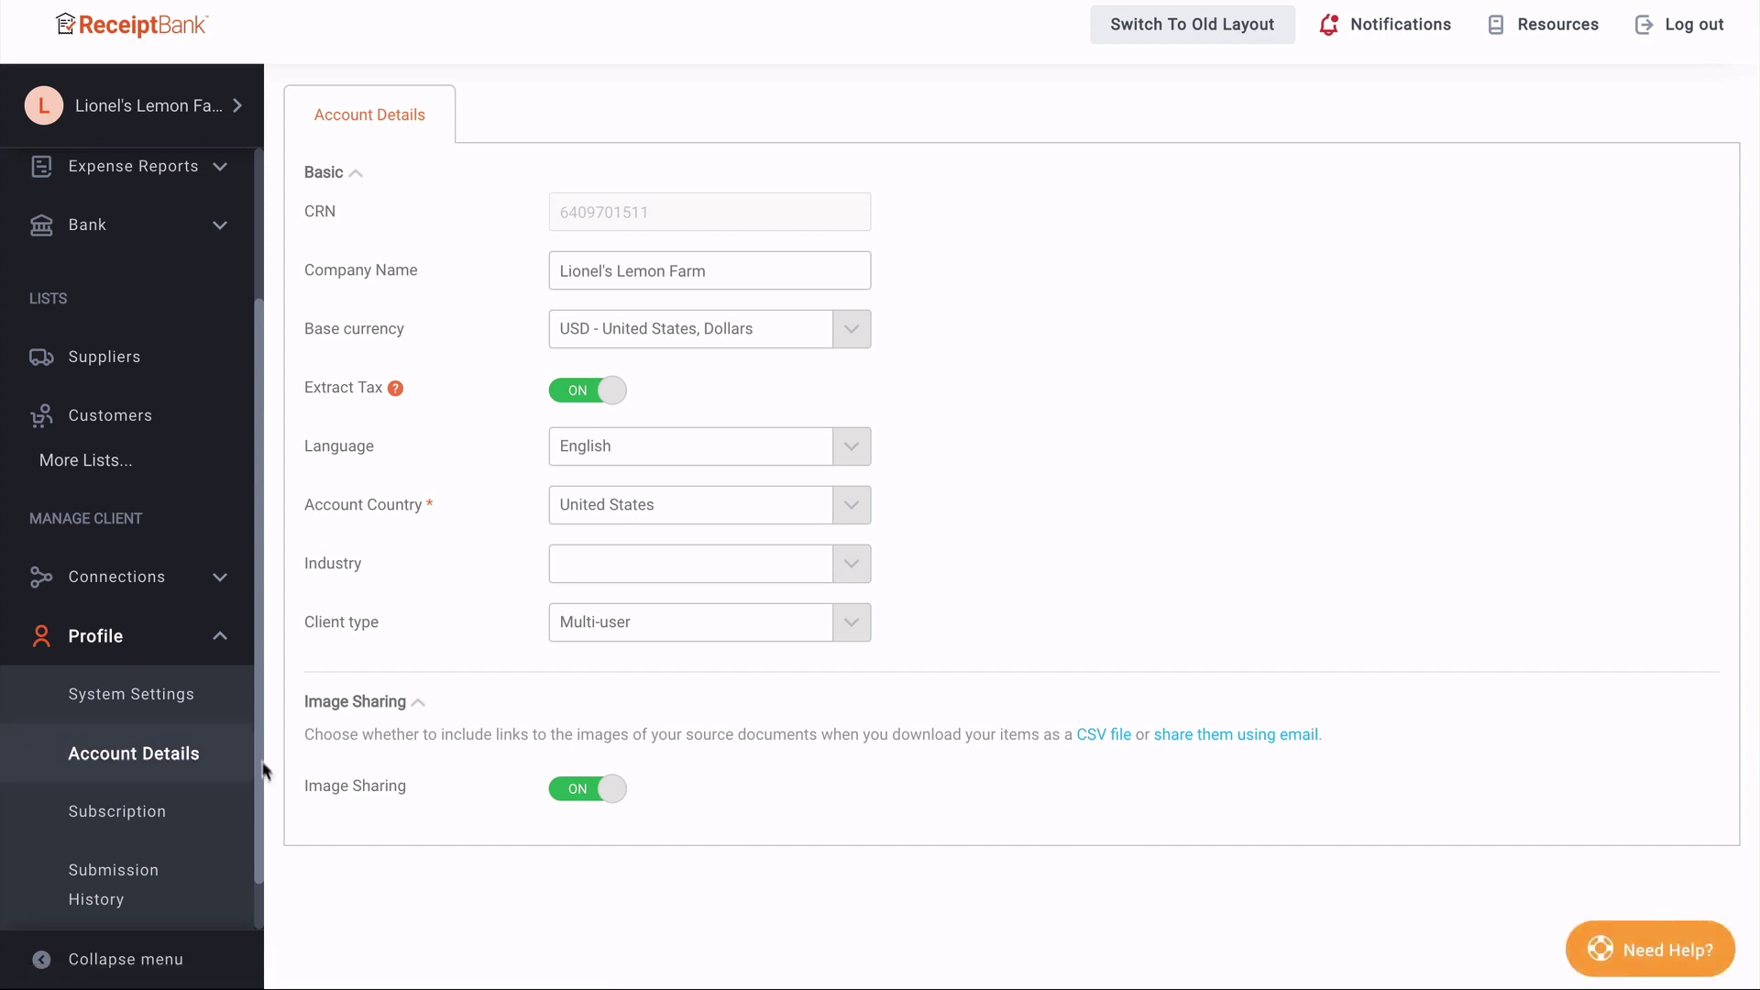
left_click(221, 824)
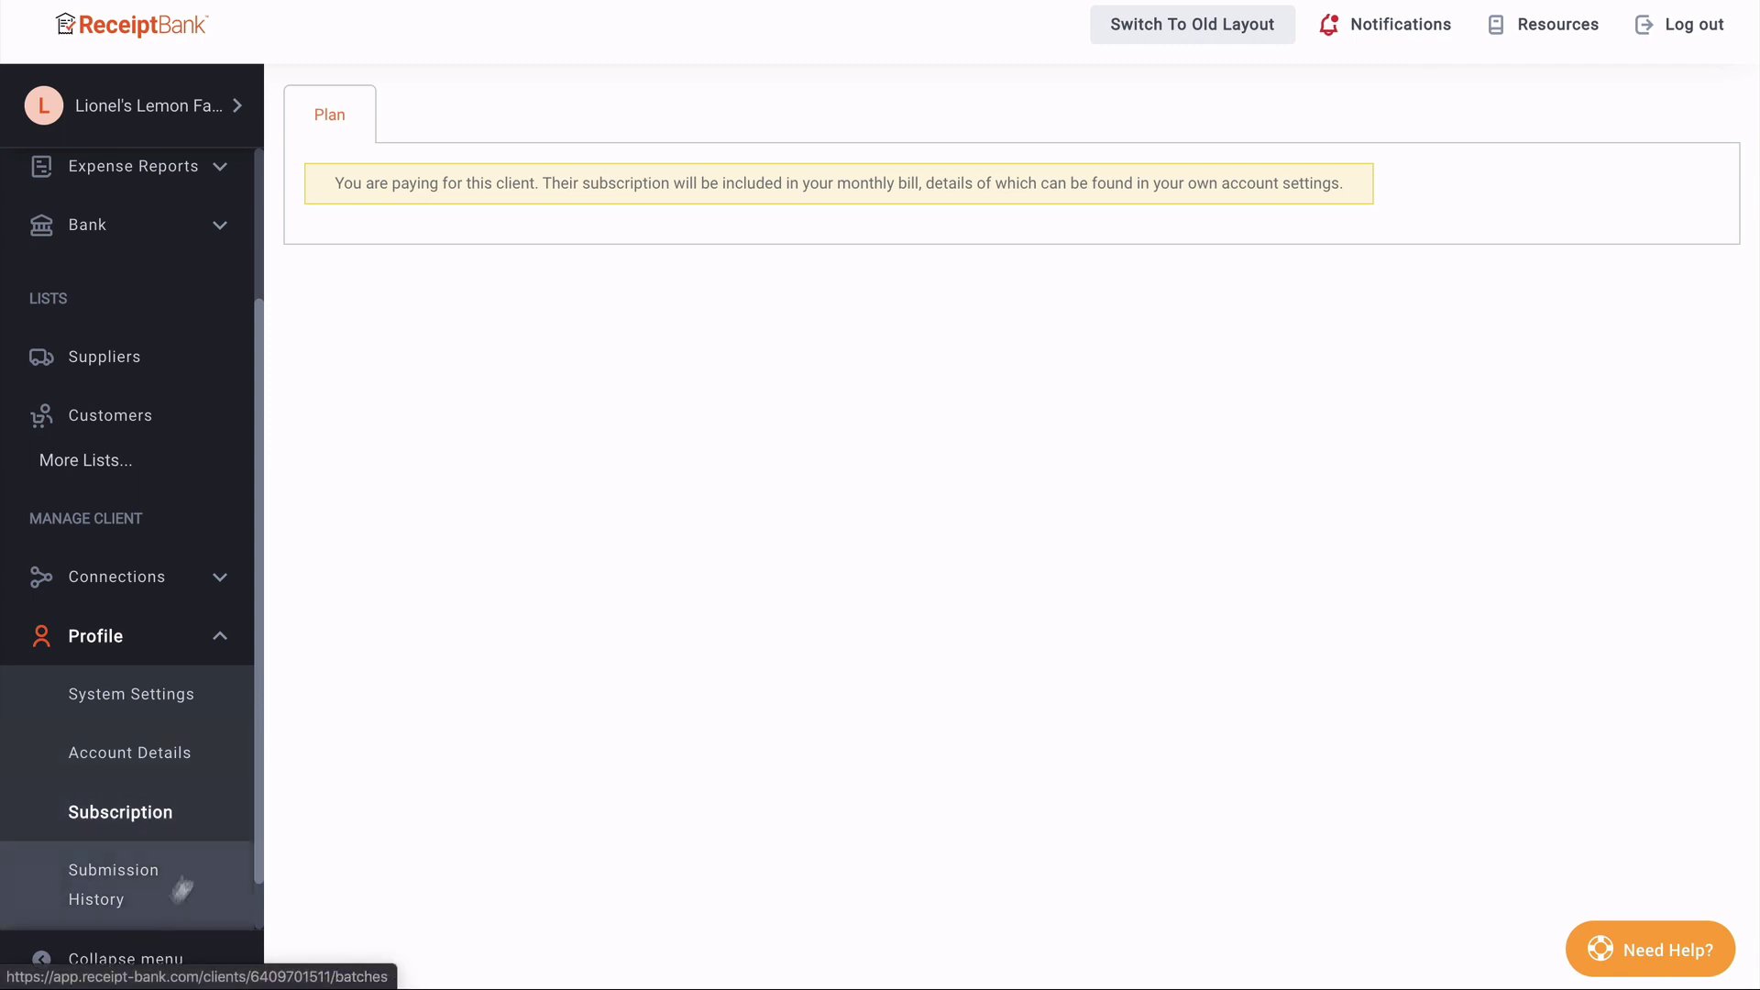
Collapse the Profile section and open Lionel's Lemon Farm's Users page.
left_click(220, 636)
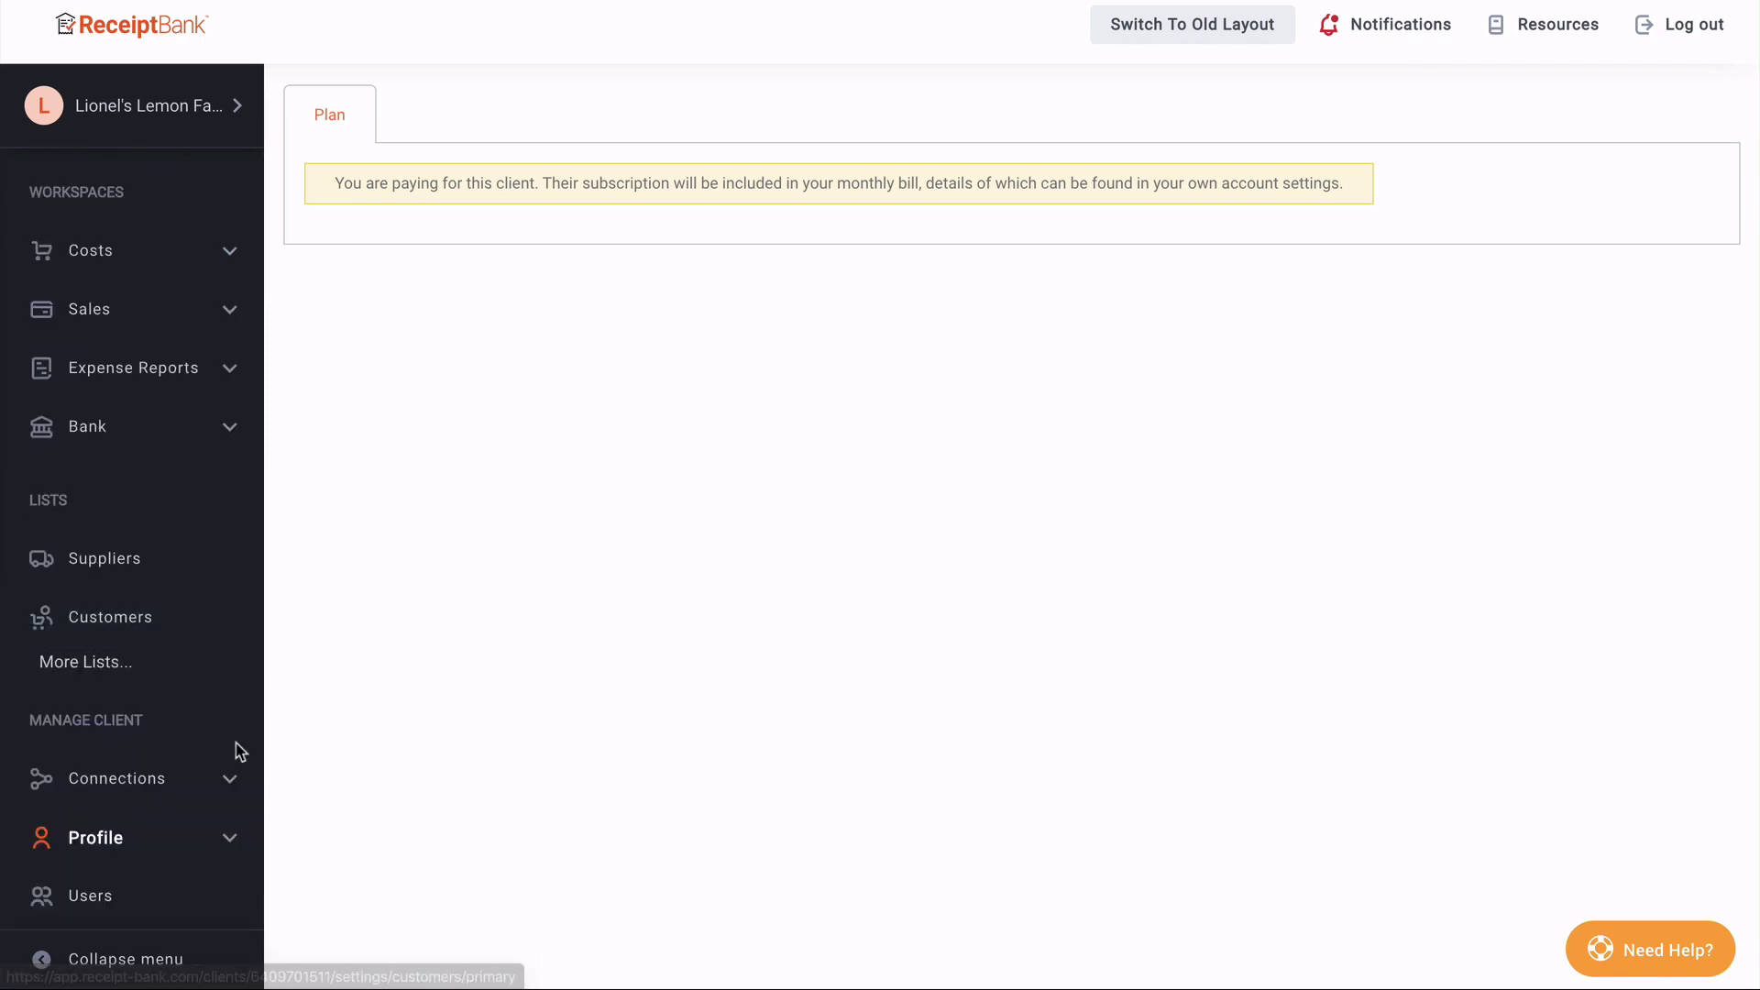
left_click(229, 907)
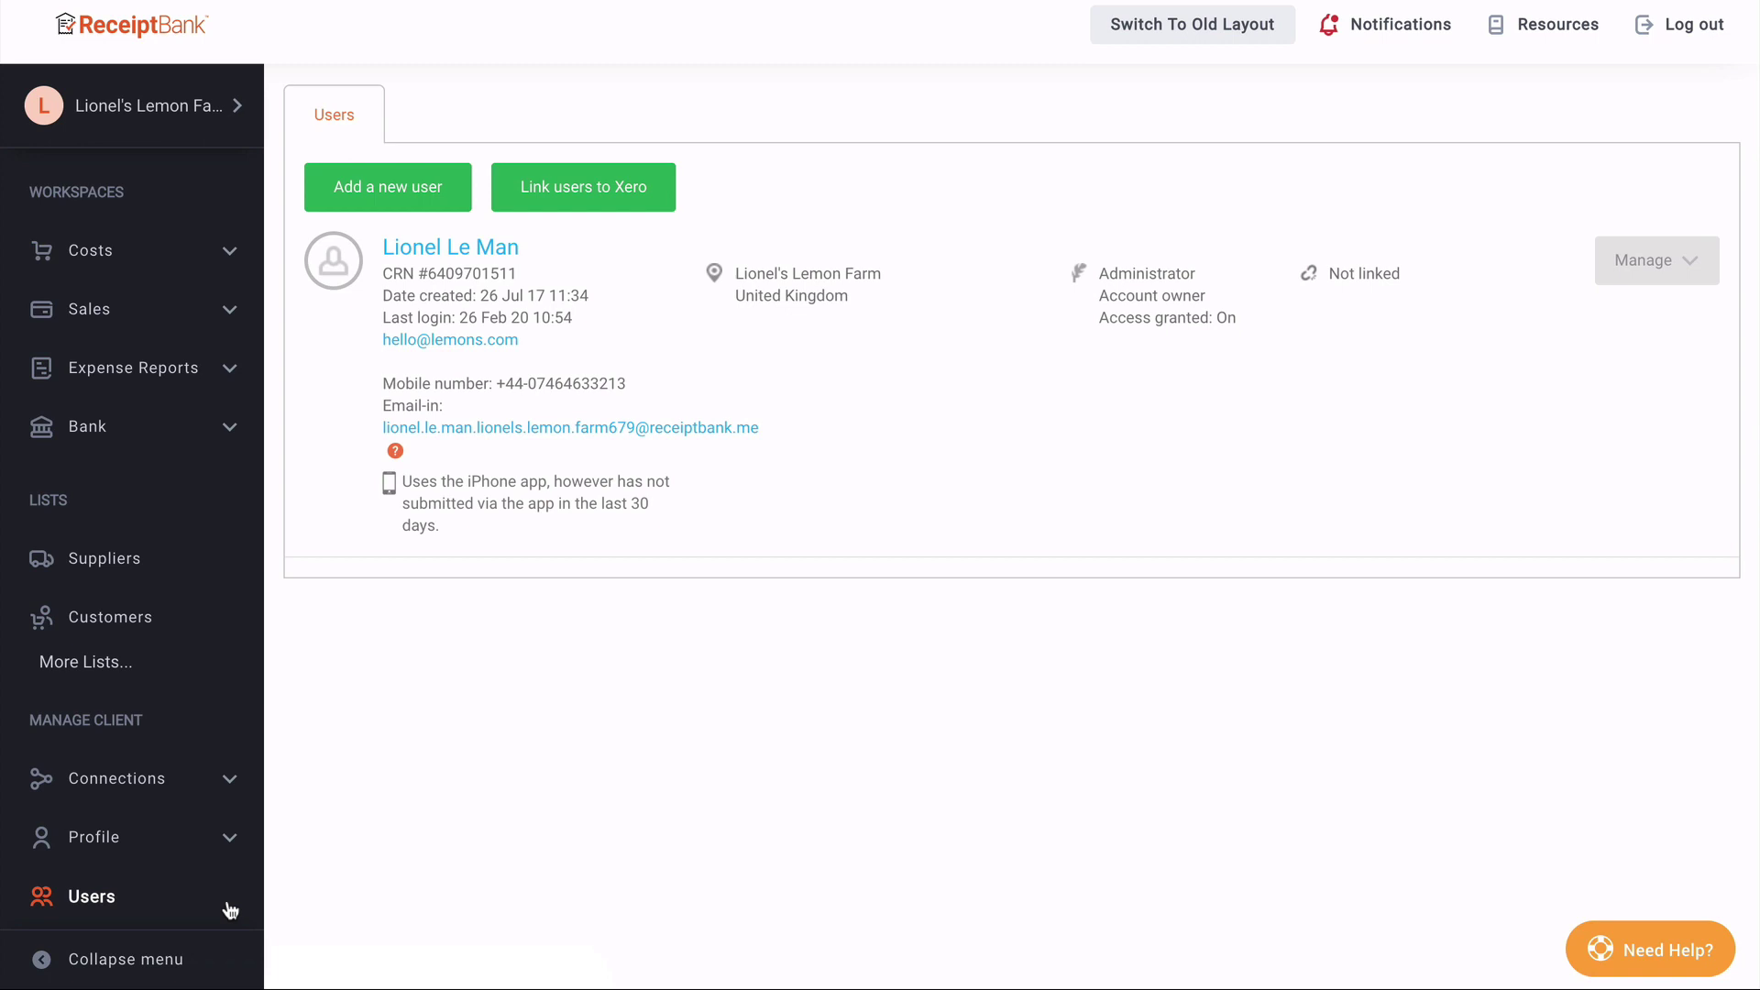
Collapse the sidebar to icons only, then expand it so the full menu stays pinned.
left_click(238, 962)
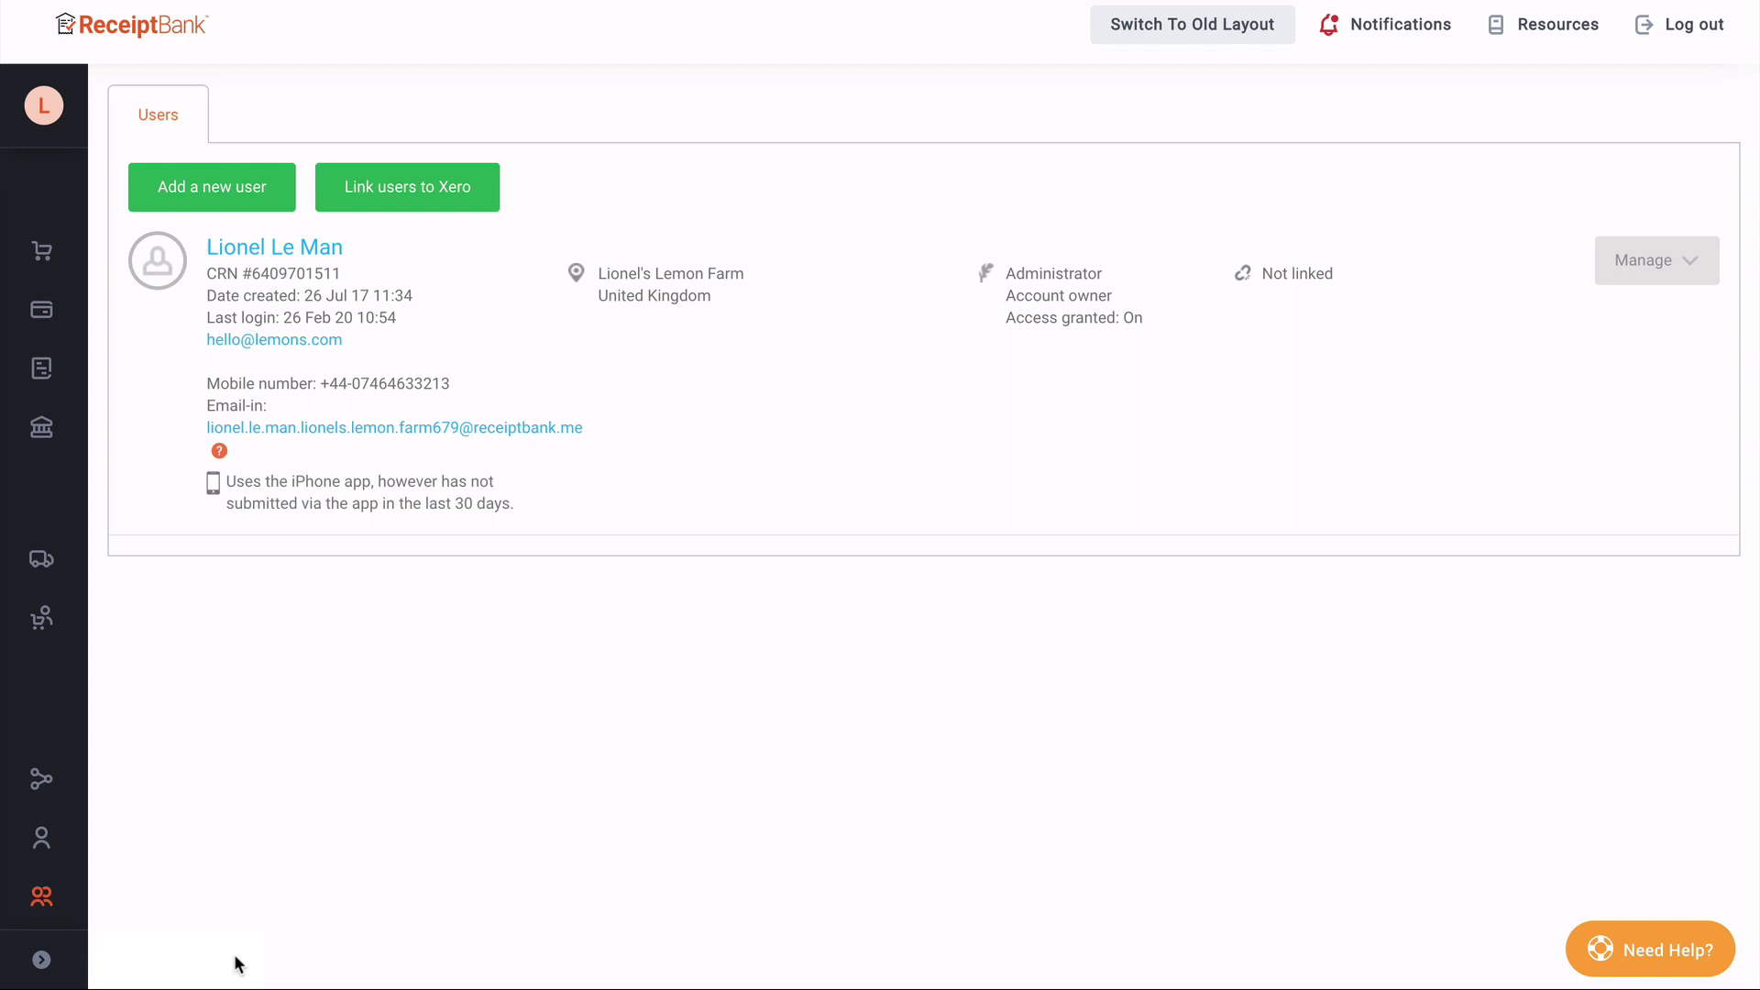
mouse_move(79, 813)
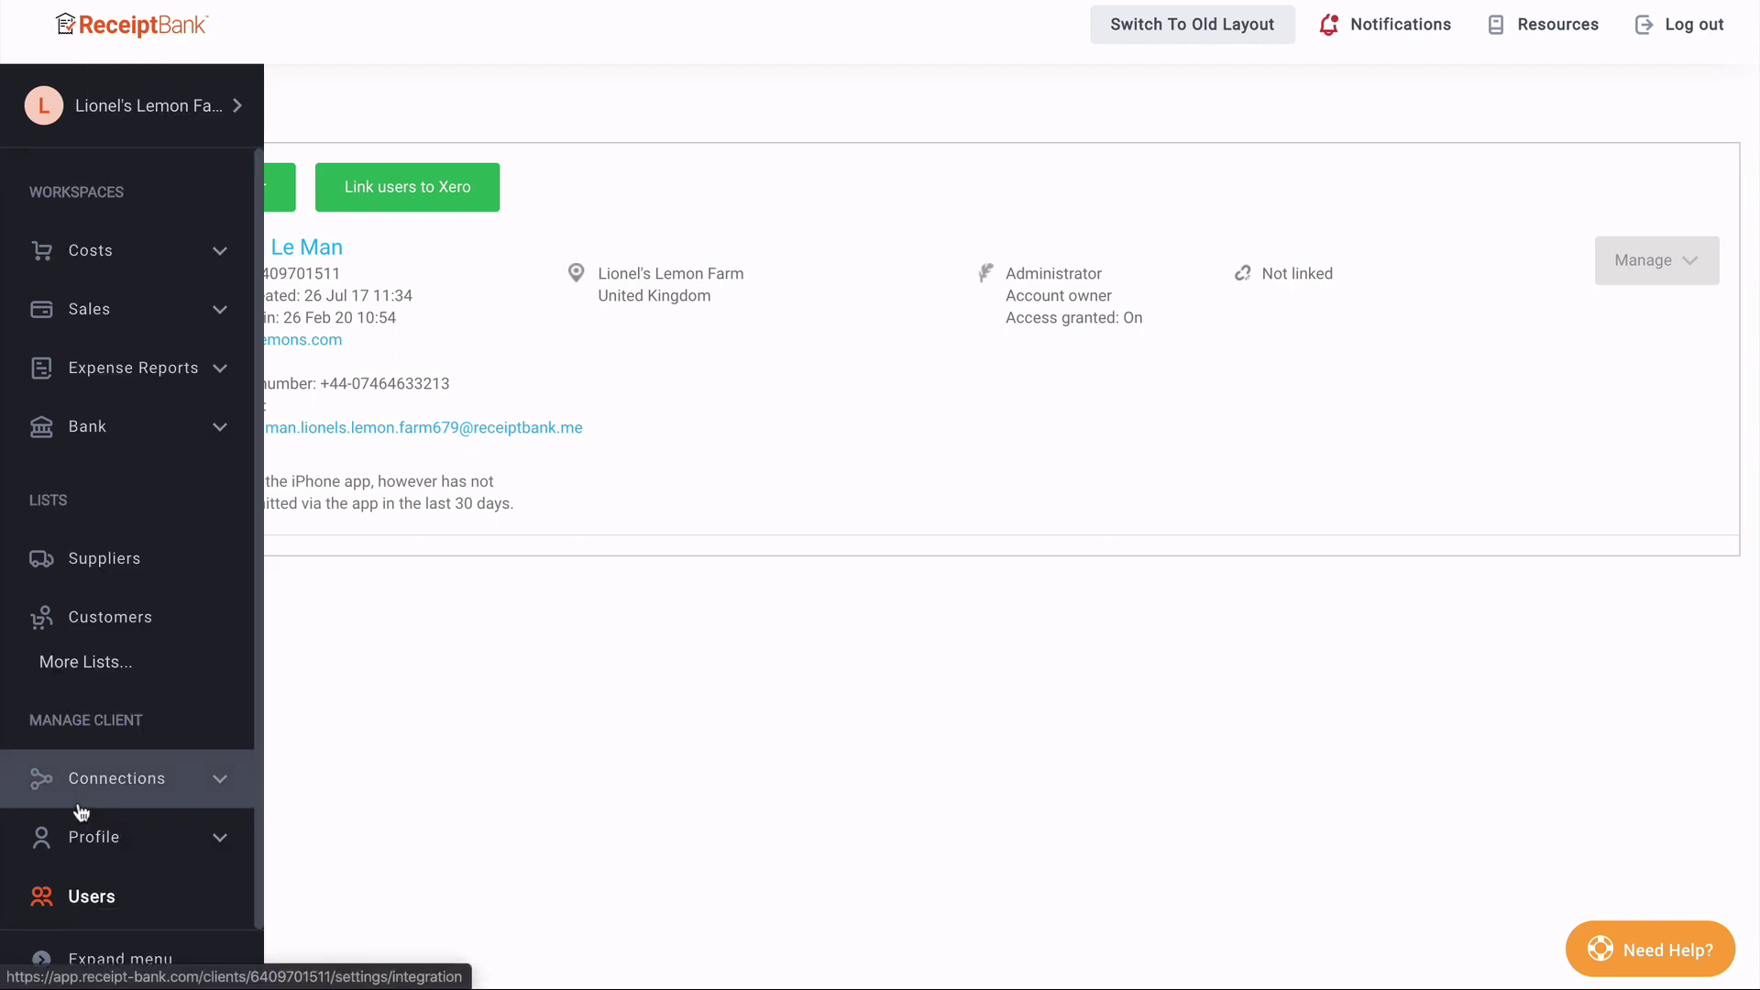
left_click(160, 961)
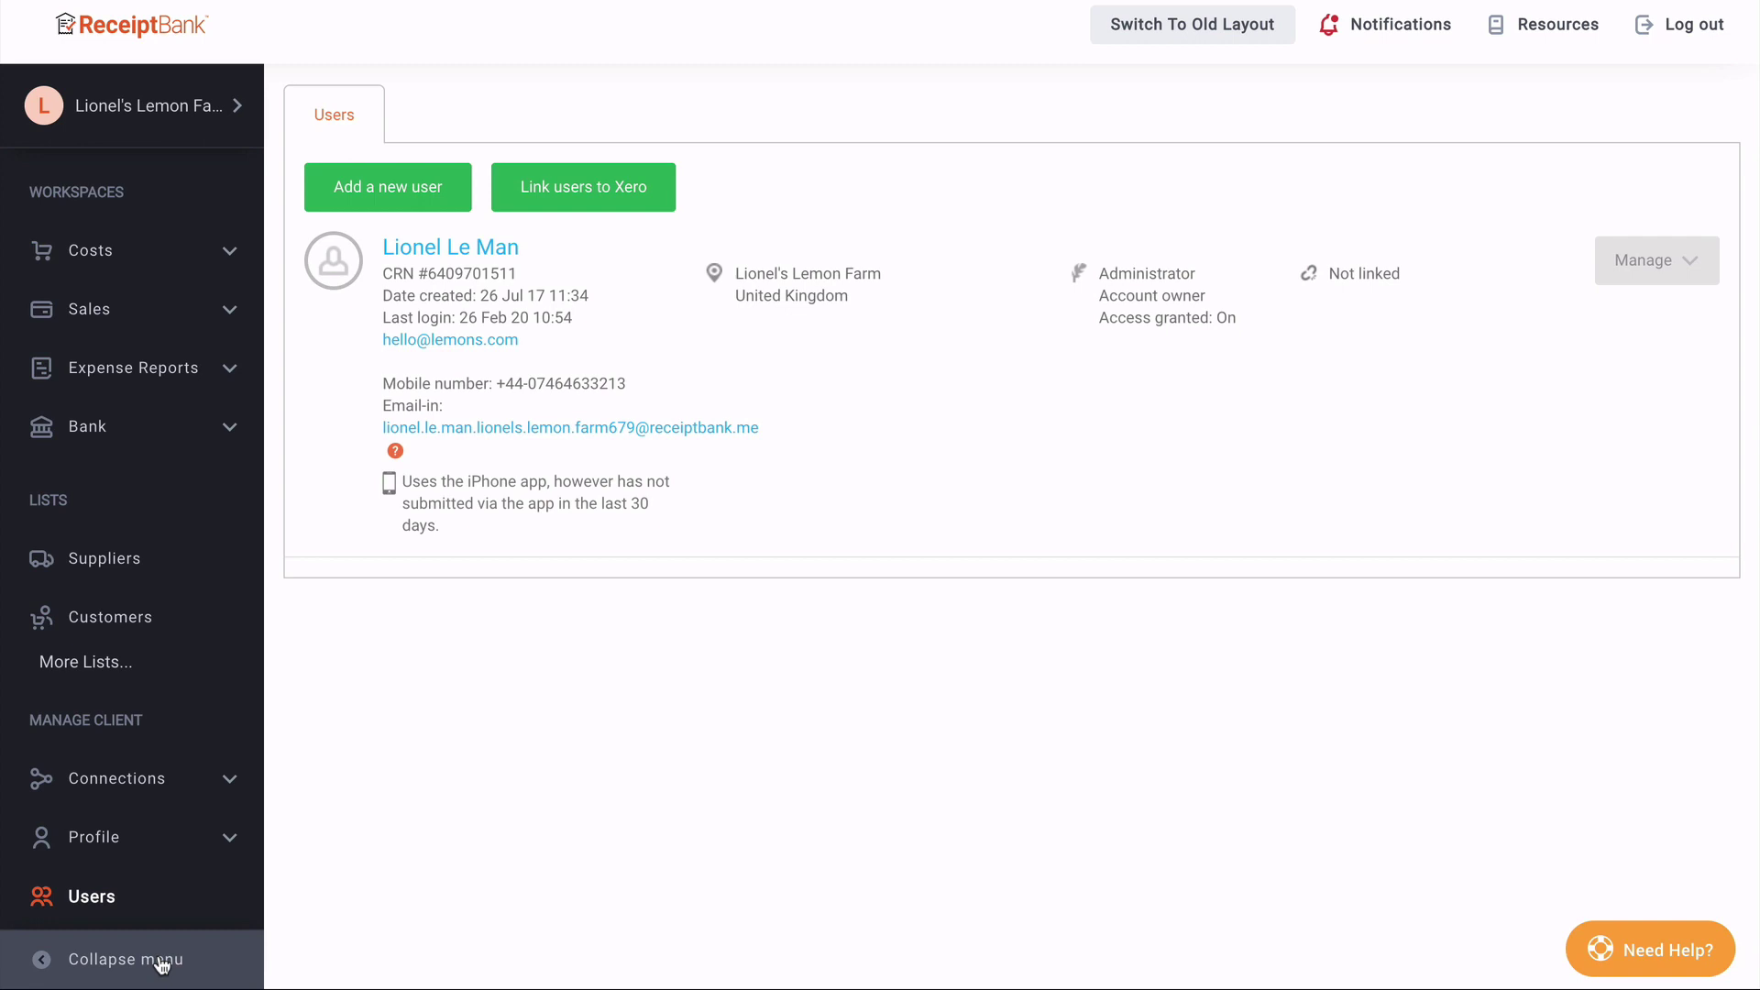
Open the Resources dropdown showing Partner Portal, Community, Help and Training.
left_click(1510, 53)
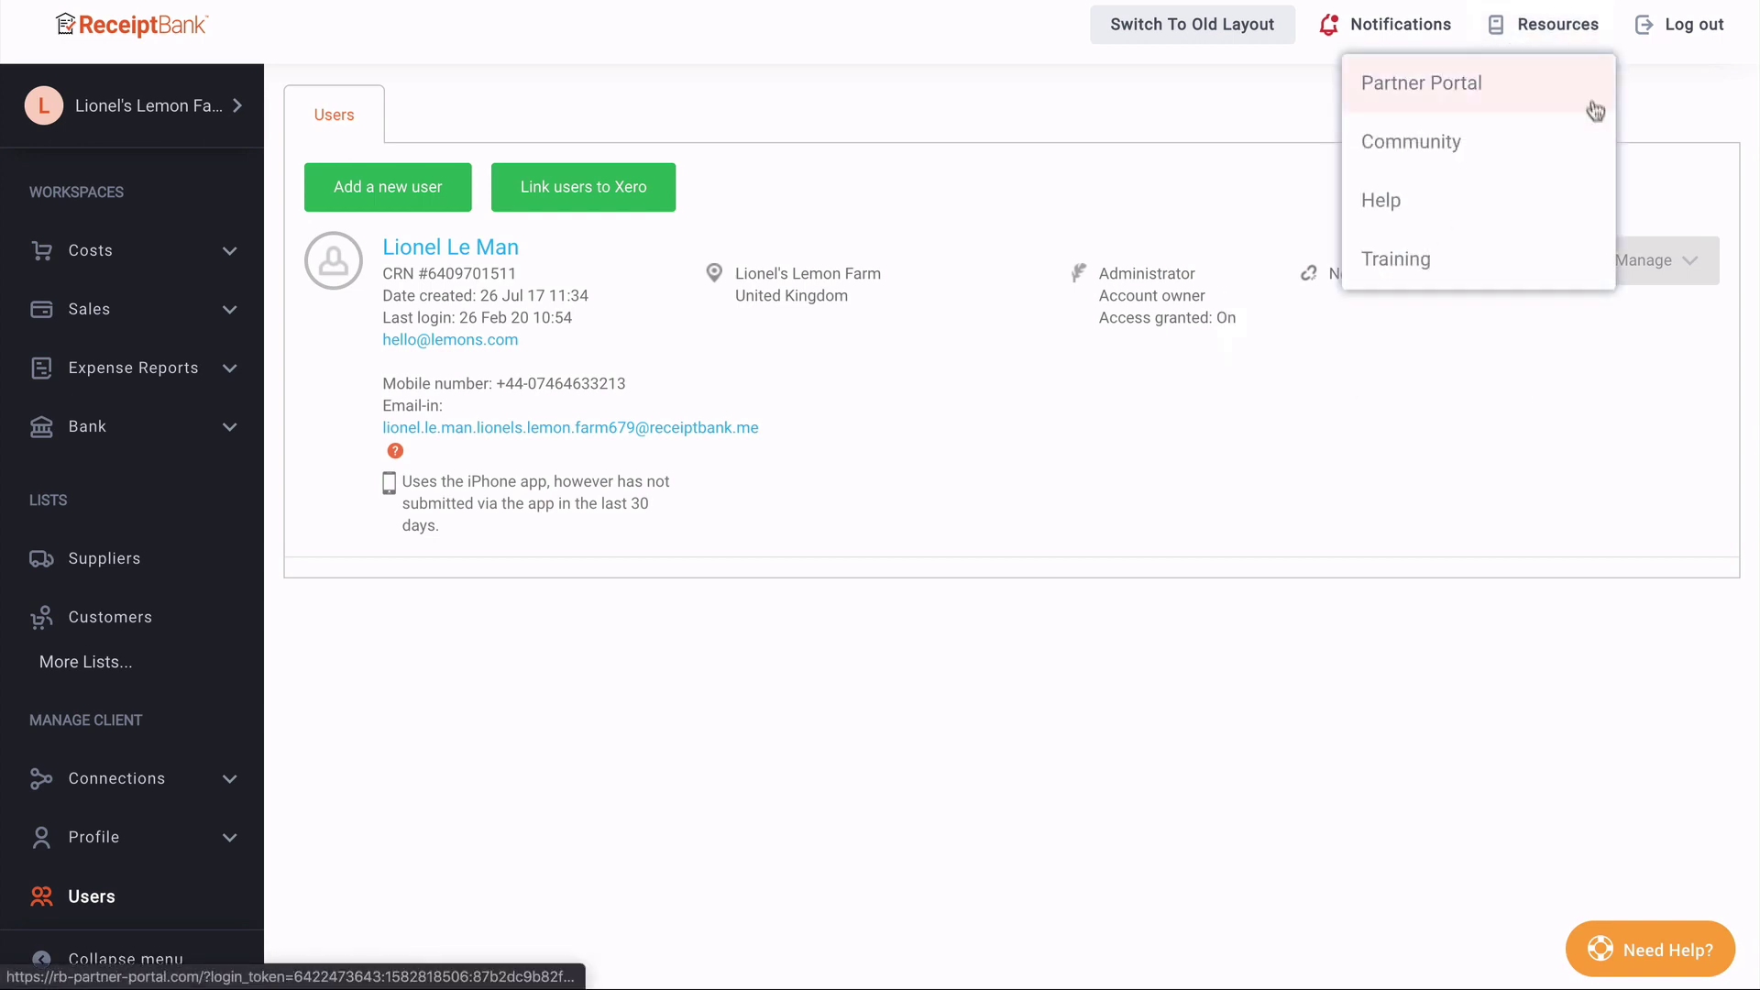